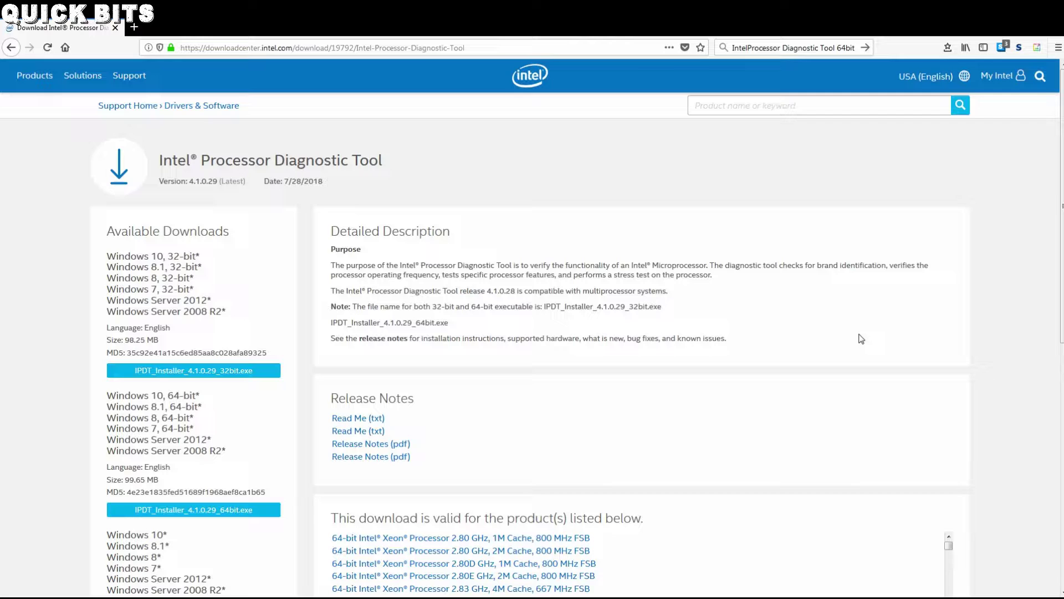
scroll(862, 338, down, 4)
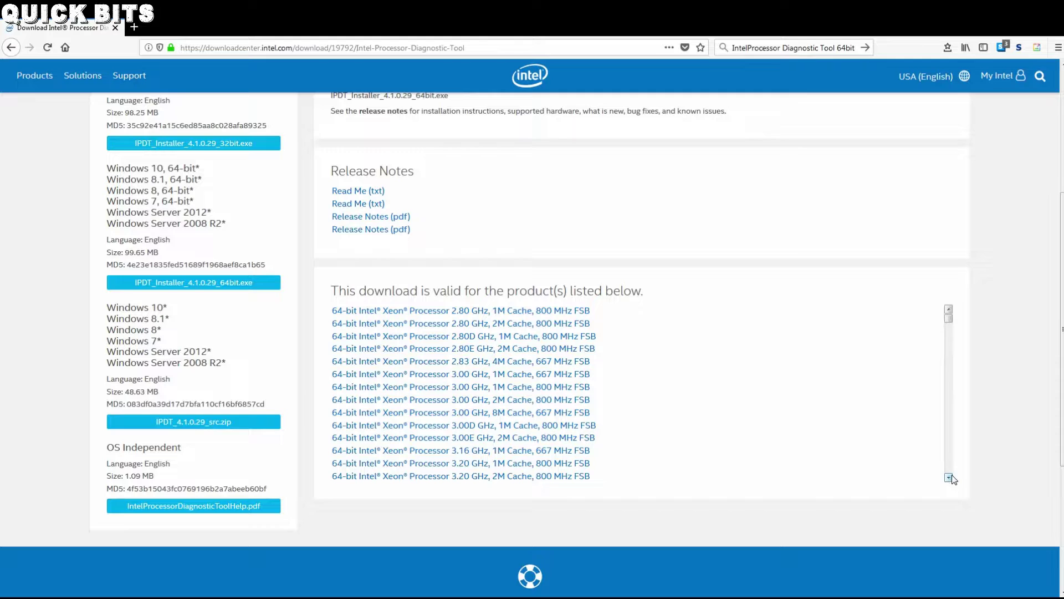
scroll(950, 479, down, 3)
scroll(950, 479, down, 5)
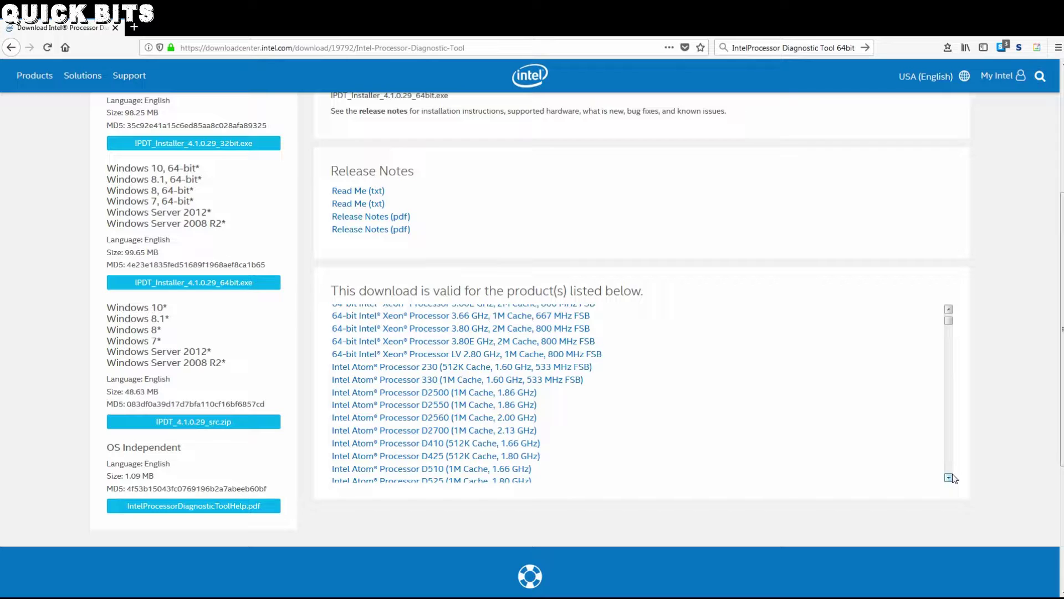
scroll(952, 477, down, 1)
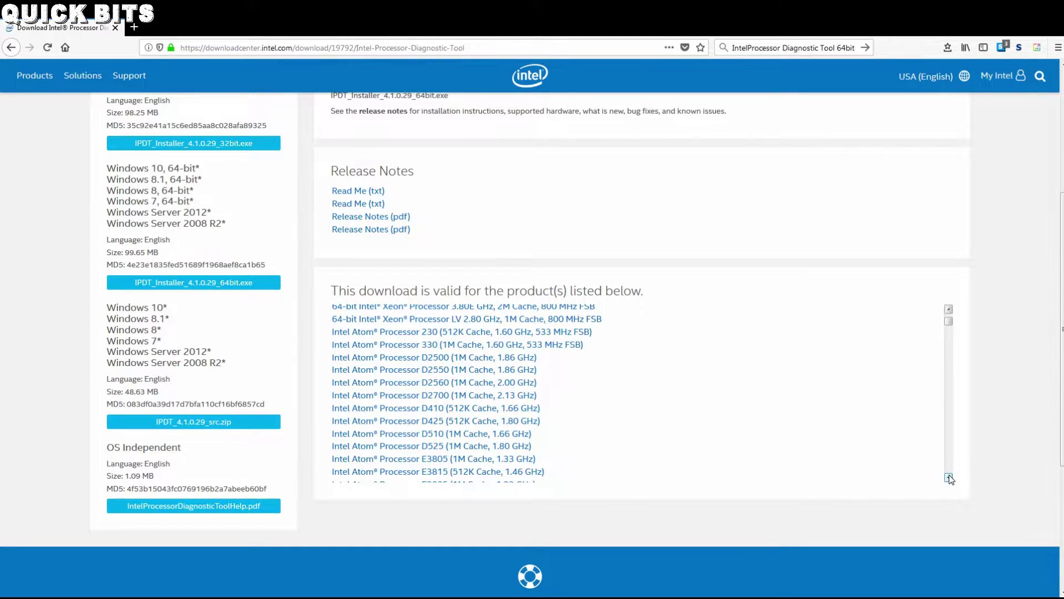
scroll(951, 478, down, 1)
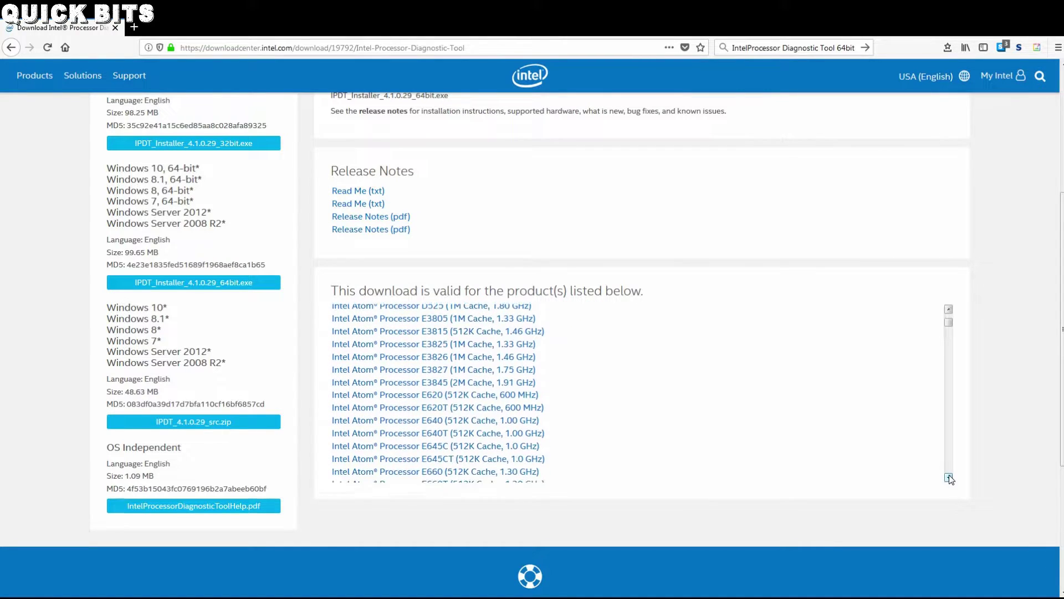
click(949, 477)
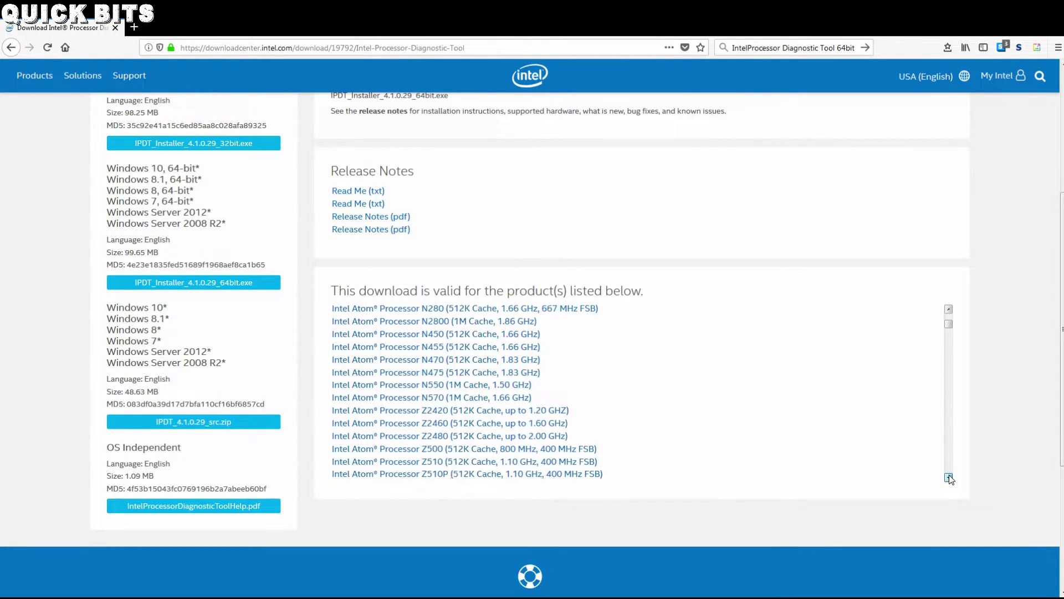
scroll(948, 478, down, 10)
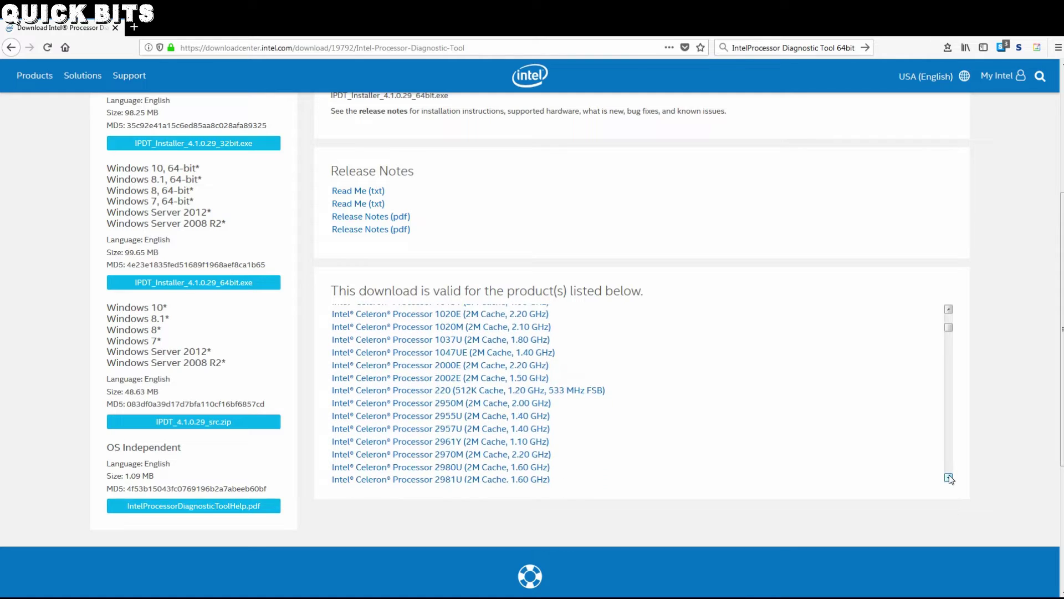
scroll(949, 477, down, 12)
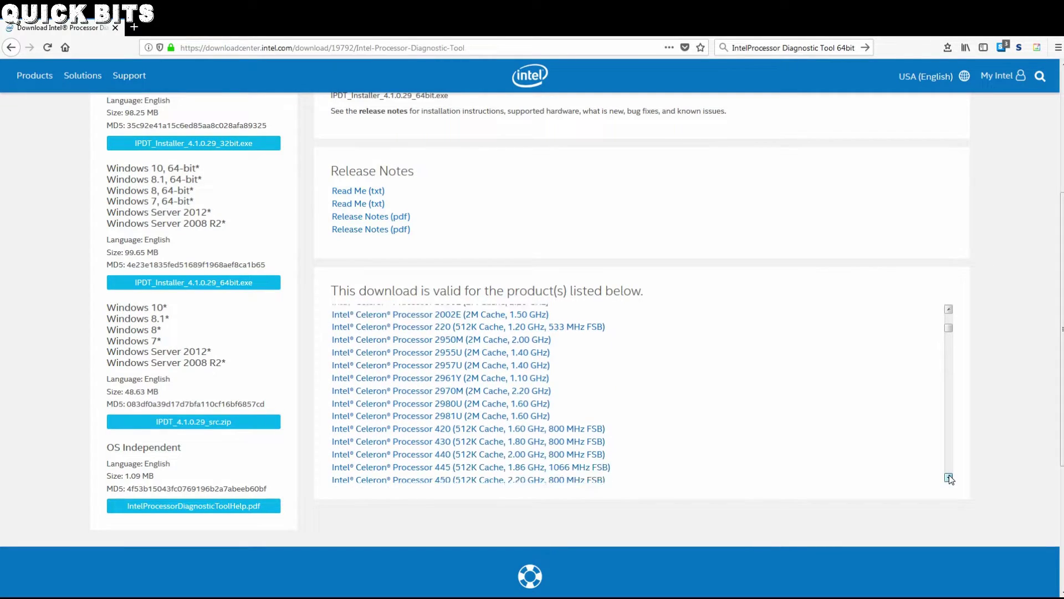
scroll(949, 478, down, 12)
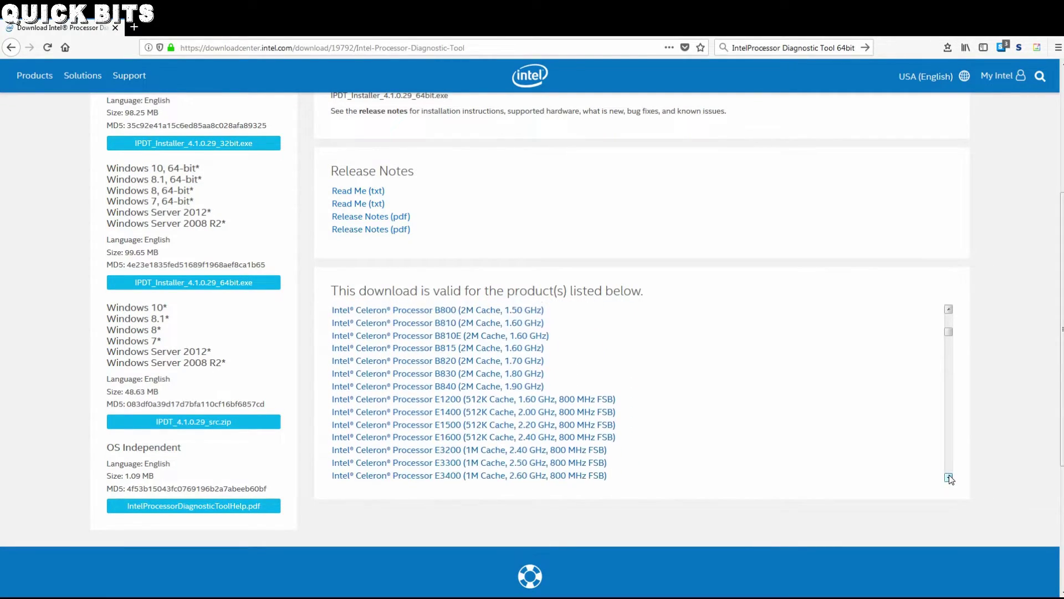
scroll(949, 477, down, 3)
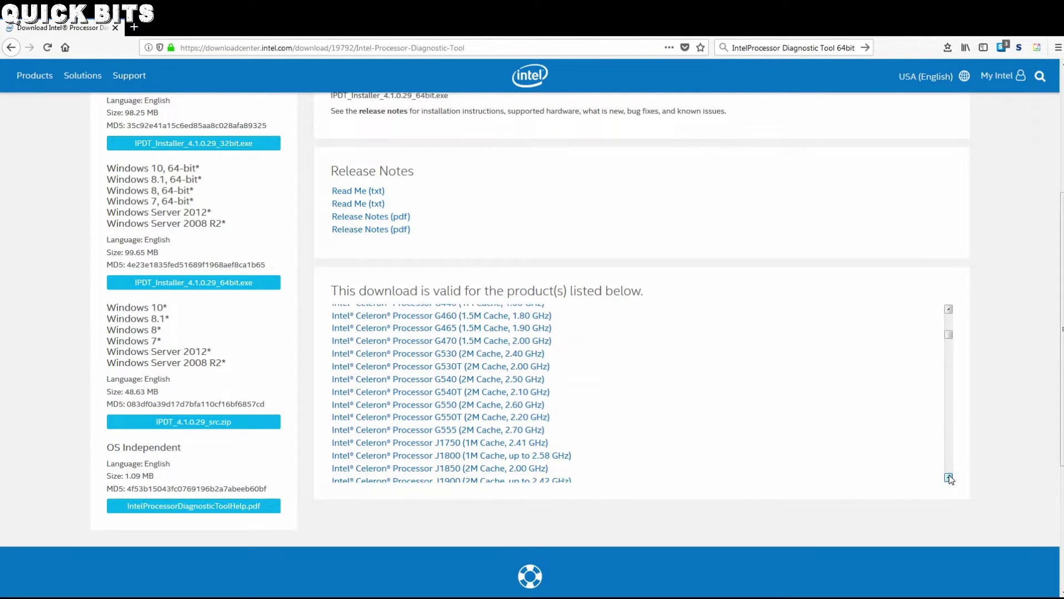
scroll(948, 478, down, 12)
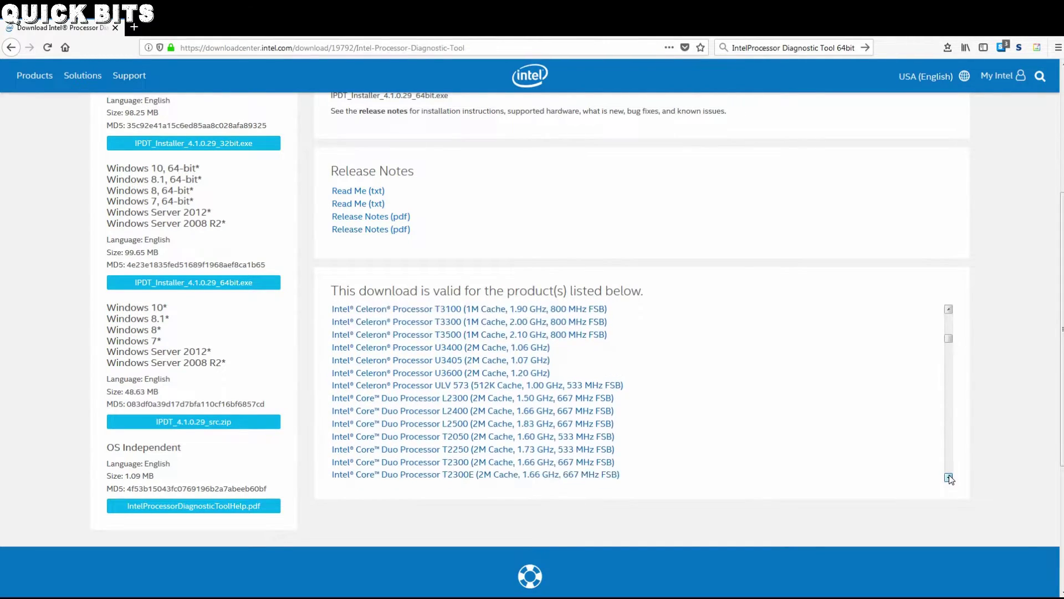
scroll(949, 478, down, 15)
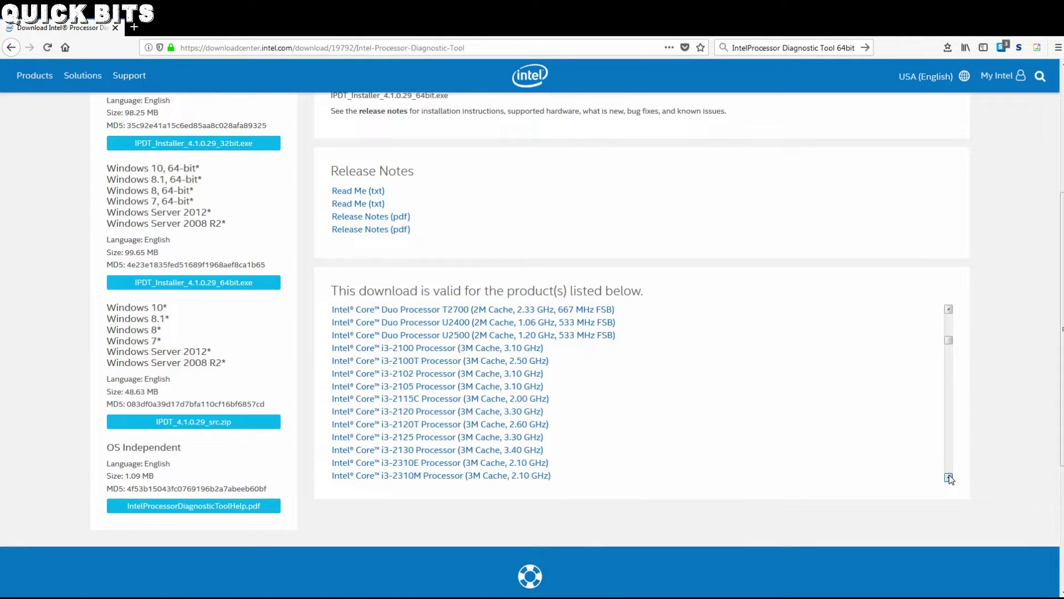
scroll(949, 478, down, 7)
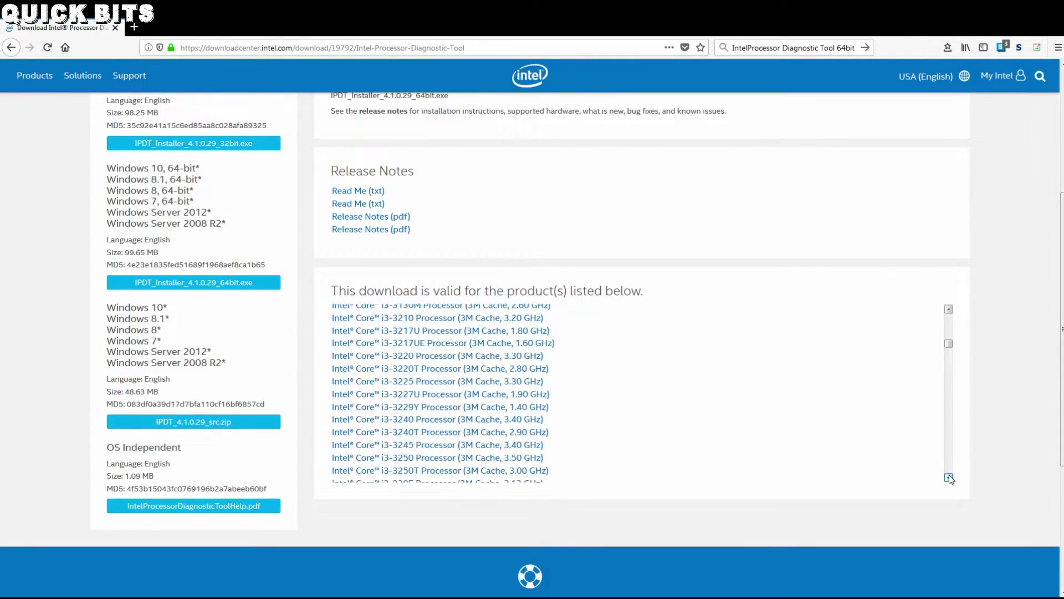
drag(950, 346, 950, 311)
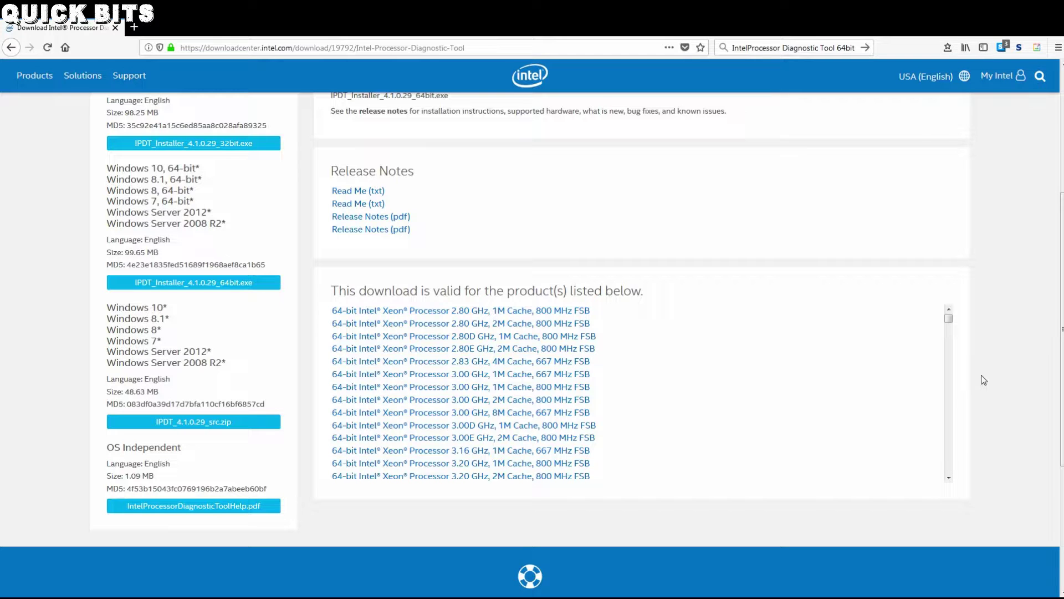
scroll(983, 381, up, 5)
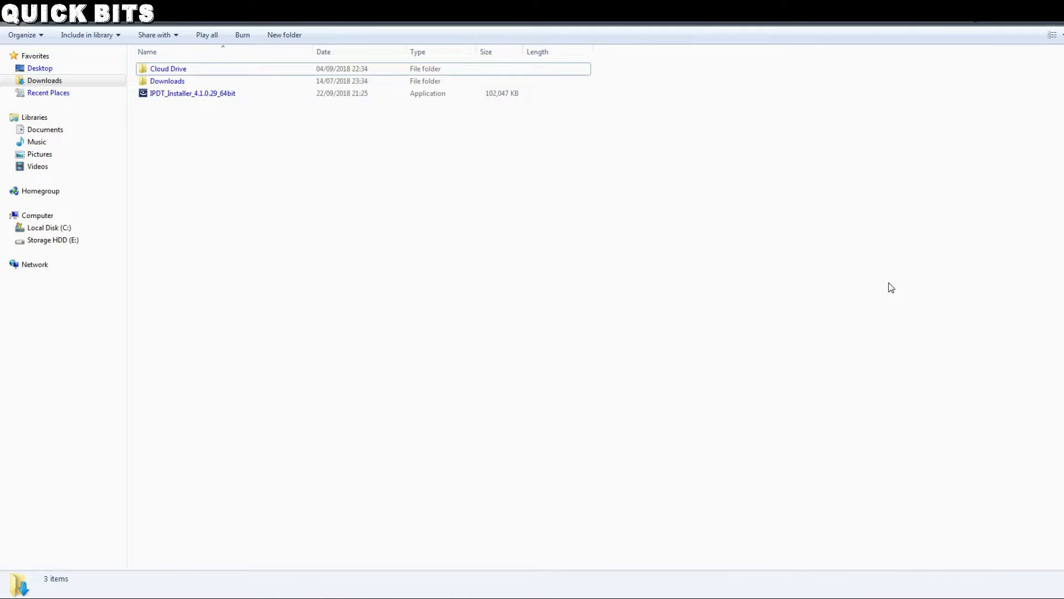
Step: Run the 64-bit IPDT installer, attempt its Visual C++ 2015 prerequisite, and dismiss the failure
double_click(263, 96)
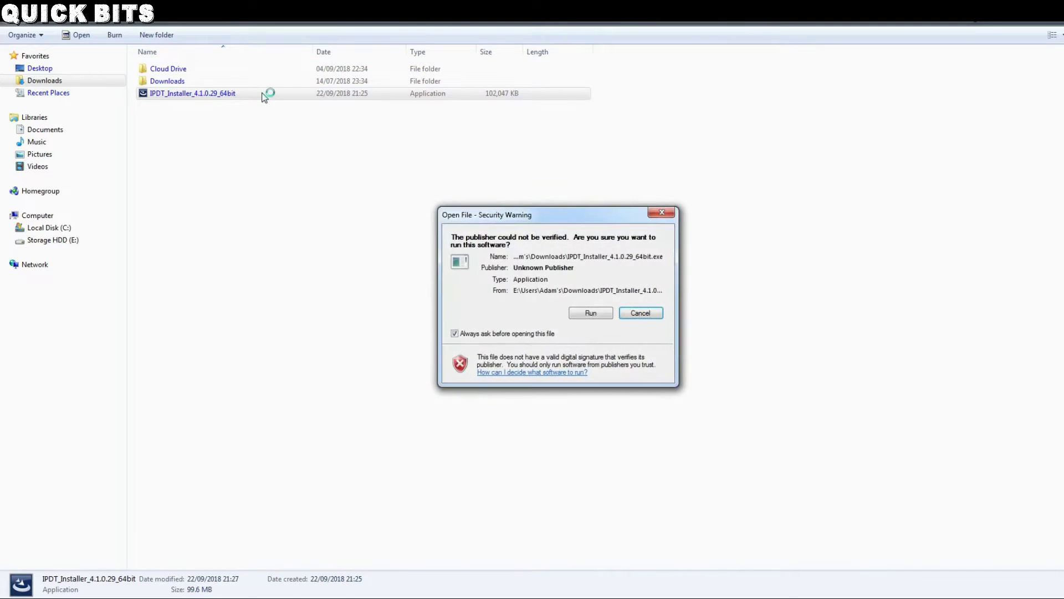
click(590, 313)
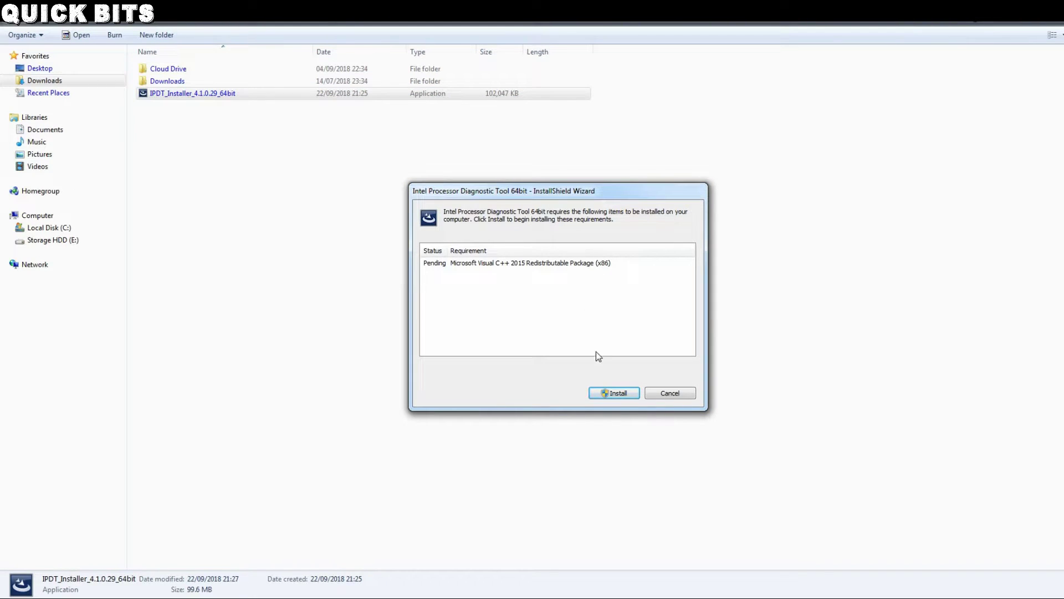
click(598, 391)
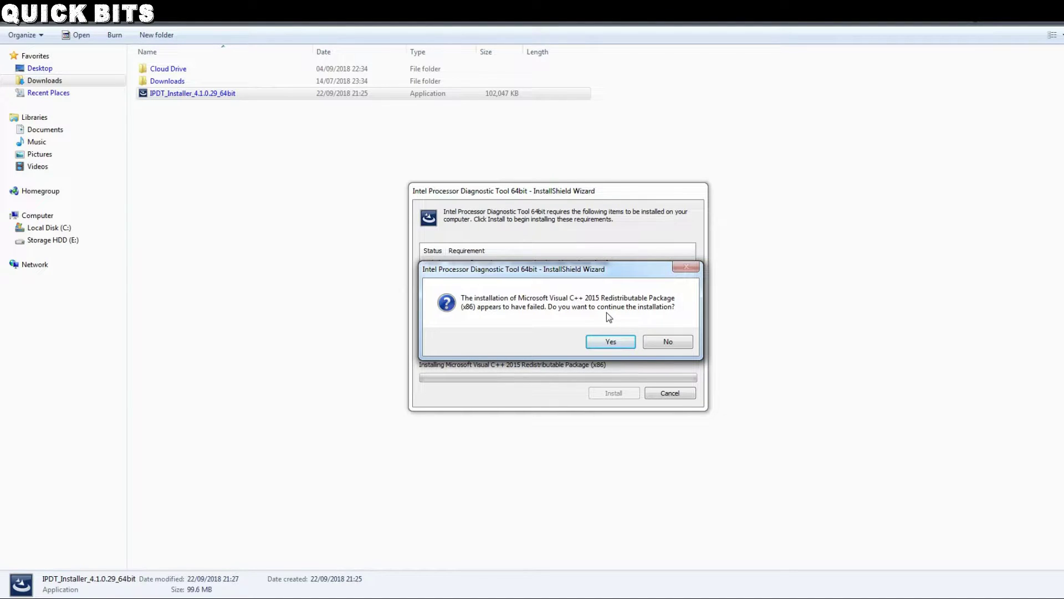
click(596, 340)
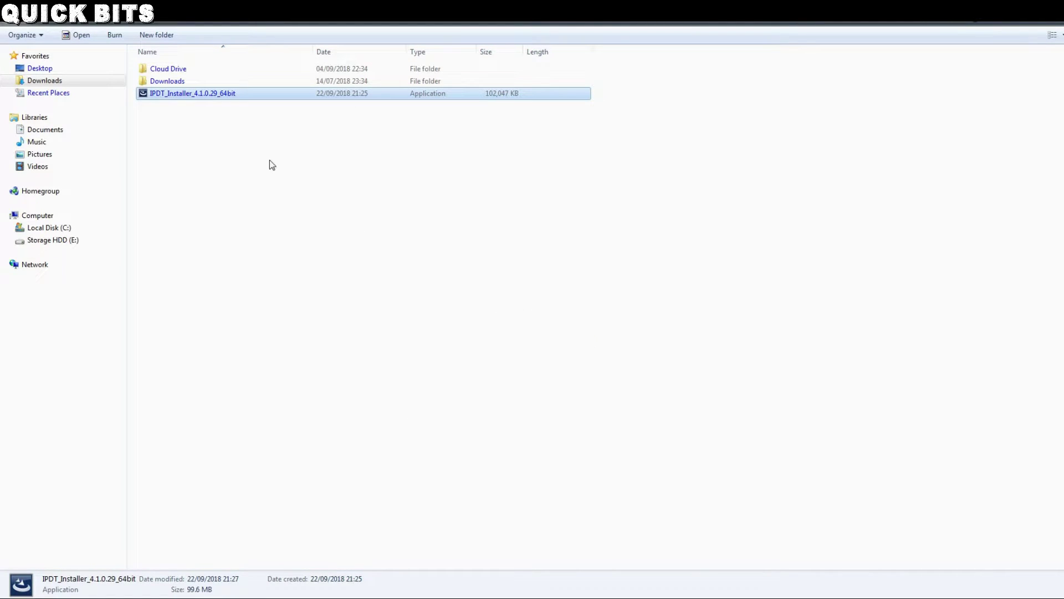
Step: Reinstall IPDT 64-bit with the Modify option and default features, then finish the wizard
double_click(255, 96)
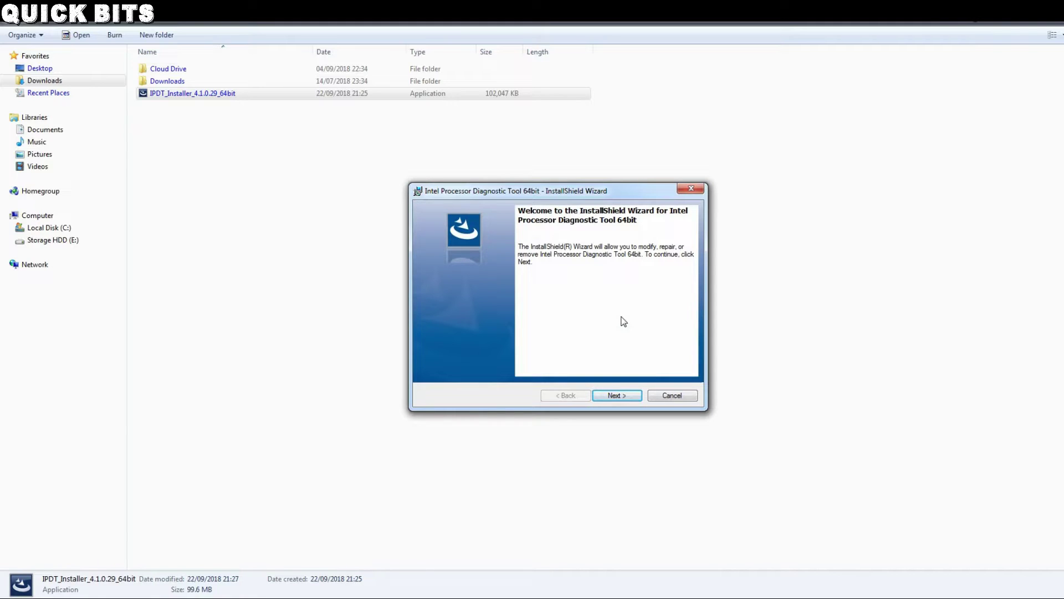
click(629, 397)
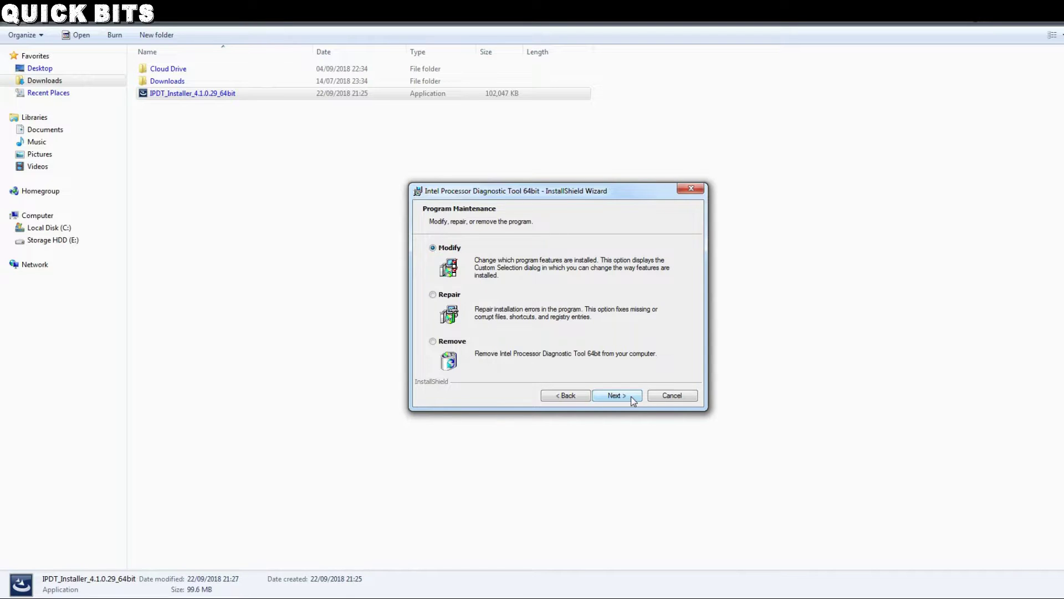
click(634, 400)
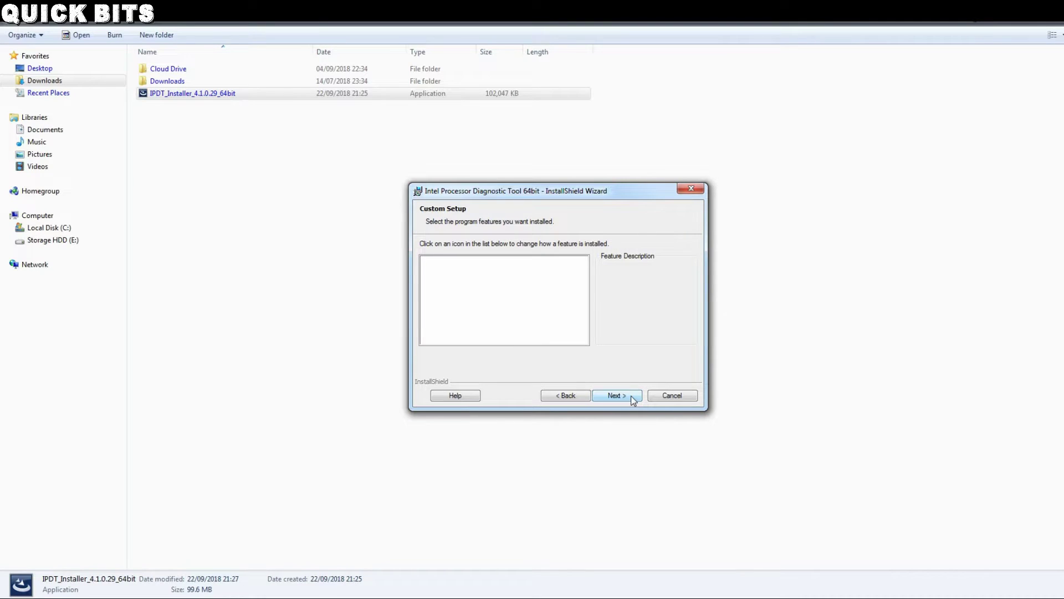
click(633, 400)
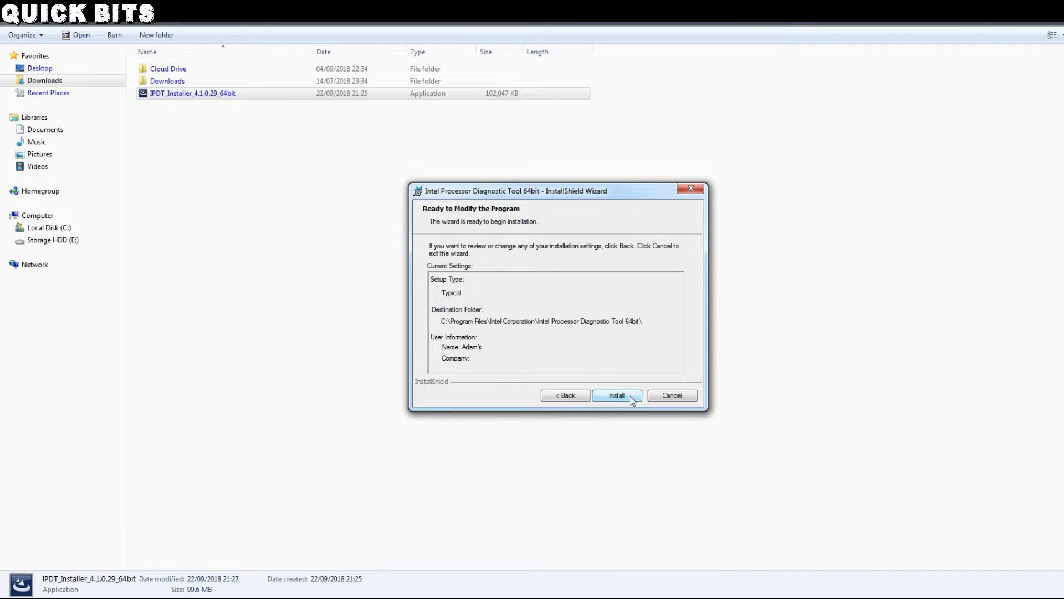
click(616, 396)
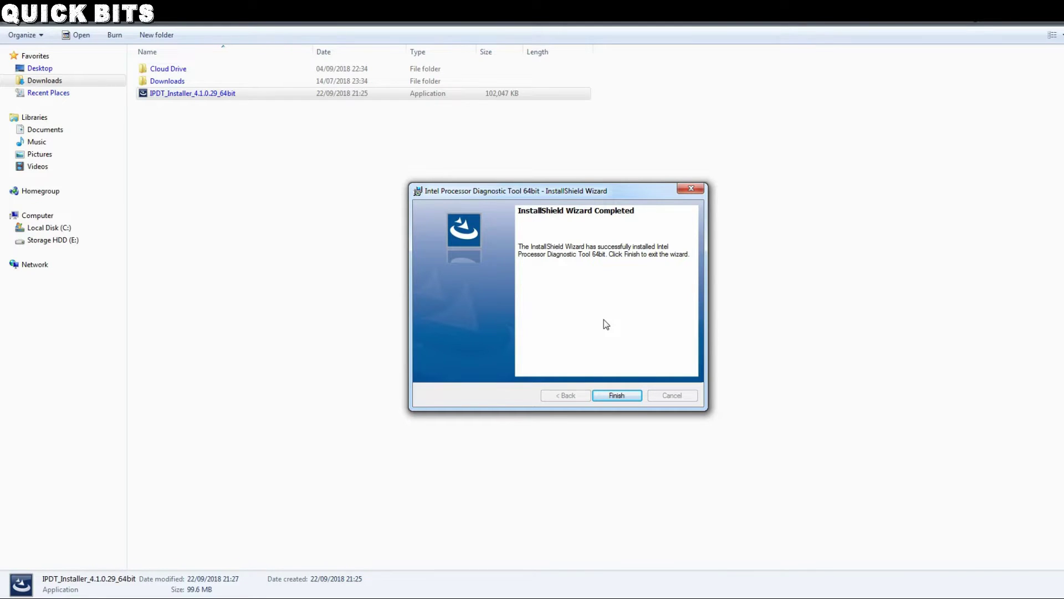
click(605, 397)
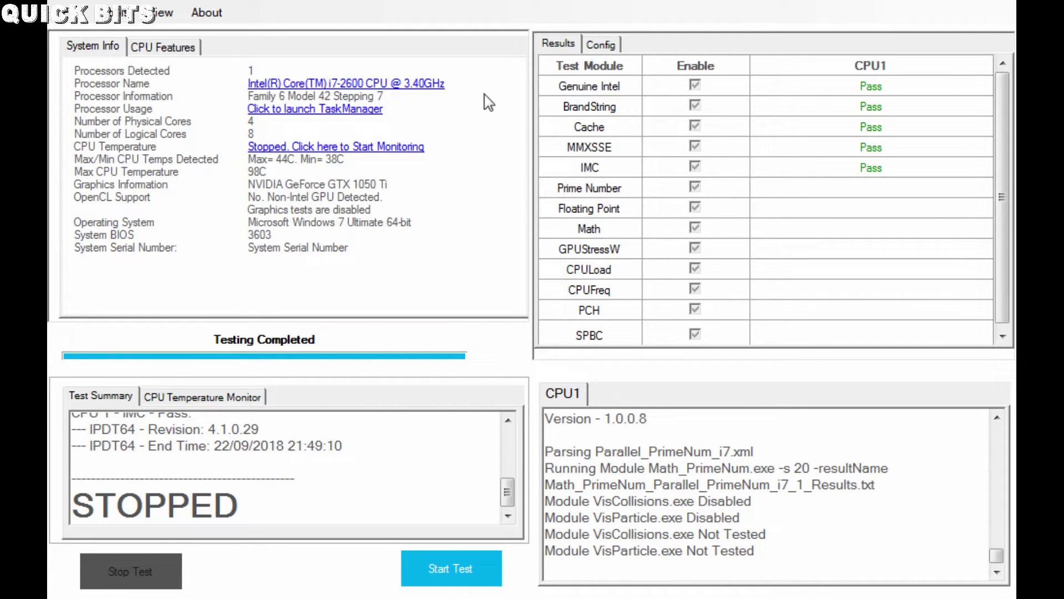
Step: View the CPU Features support table, then the Config tab's per-module test parameters
click(181, 53)
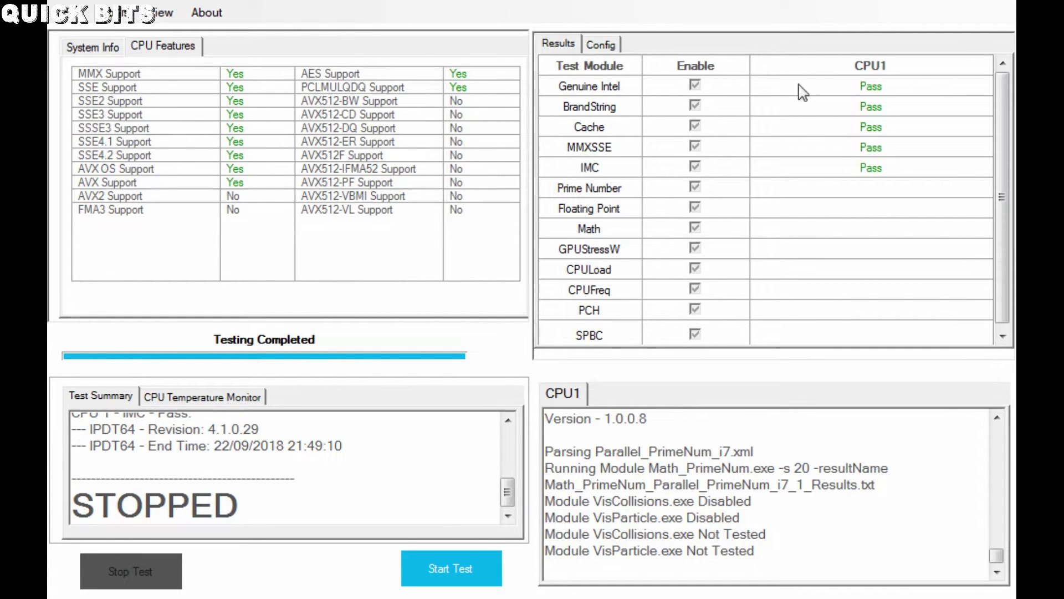
click(600, 44)
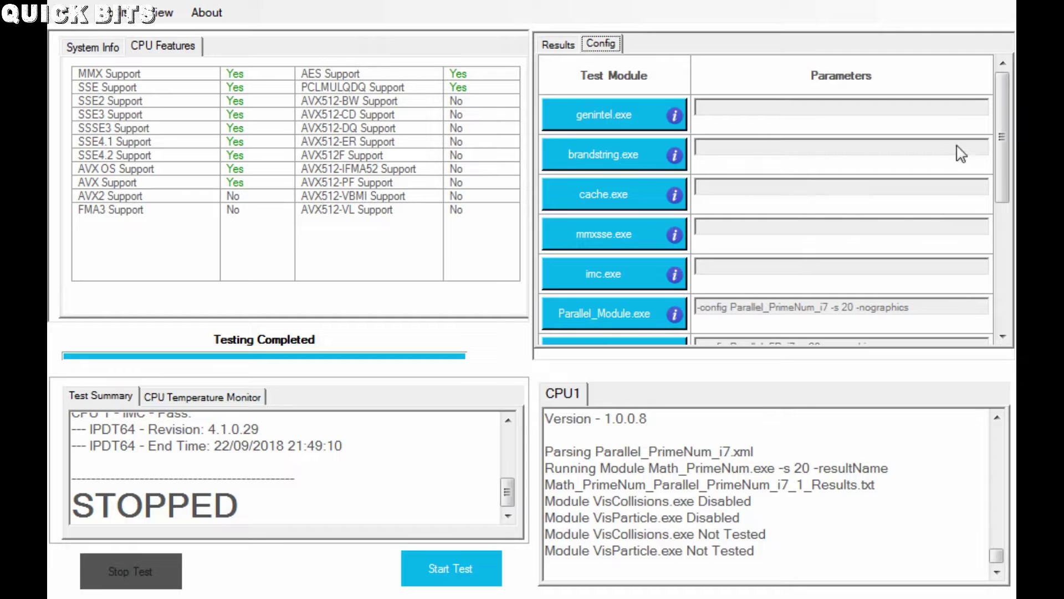
Step: Review the test summary and CPU temperature logs (40C junction), then return to Results
drag(1003, 142, 1011, 184)
click(114, 400)
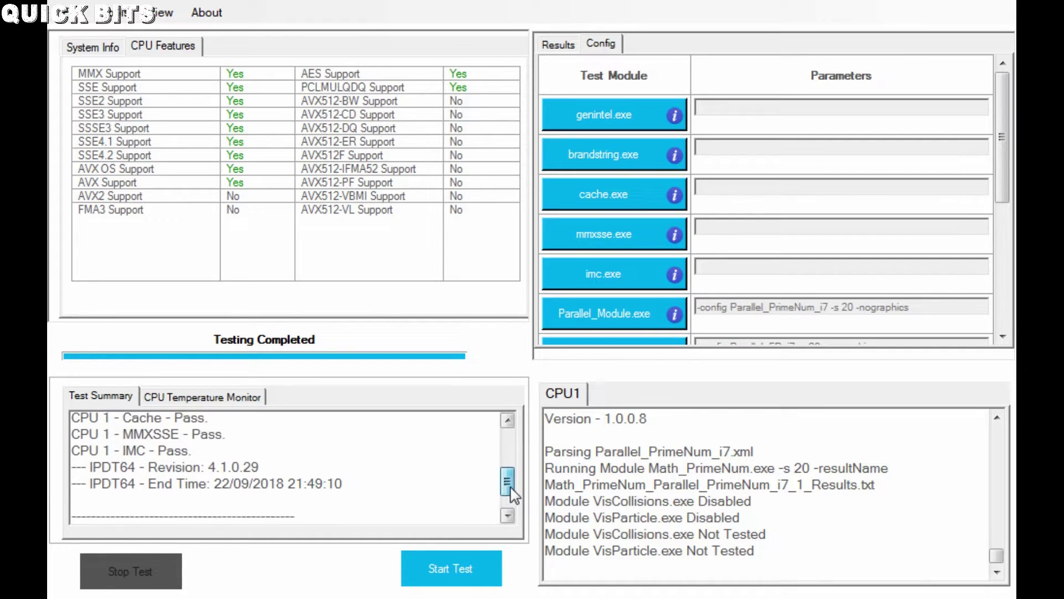
drag(507, 481, 506, 440)
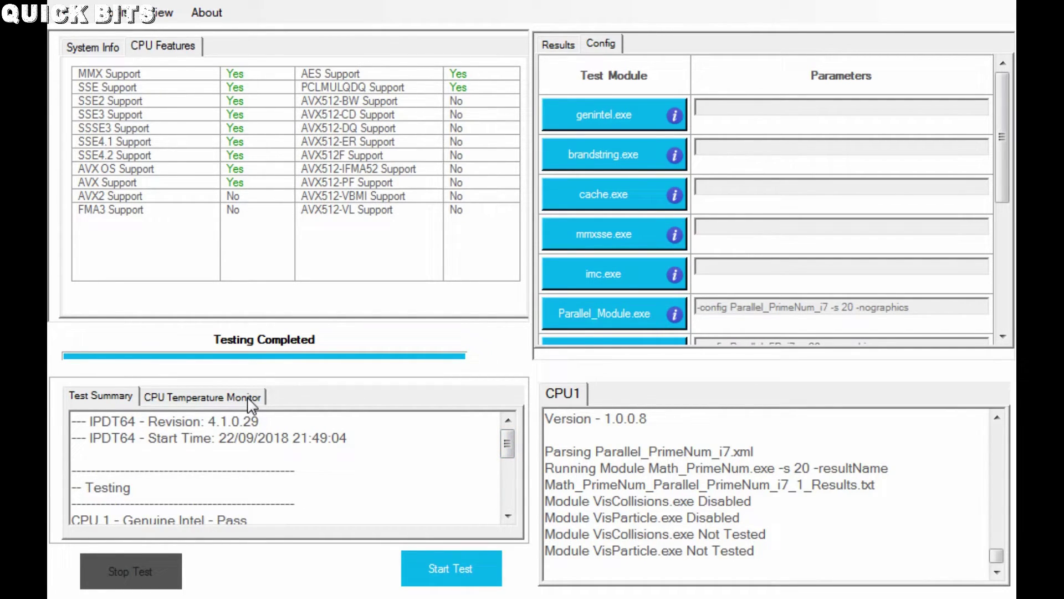
click(252, 400)
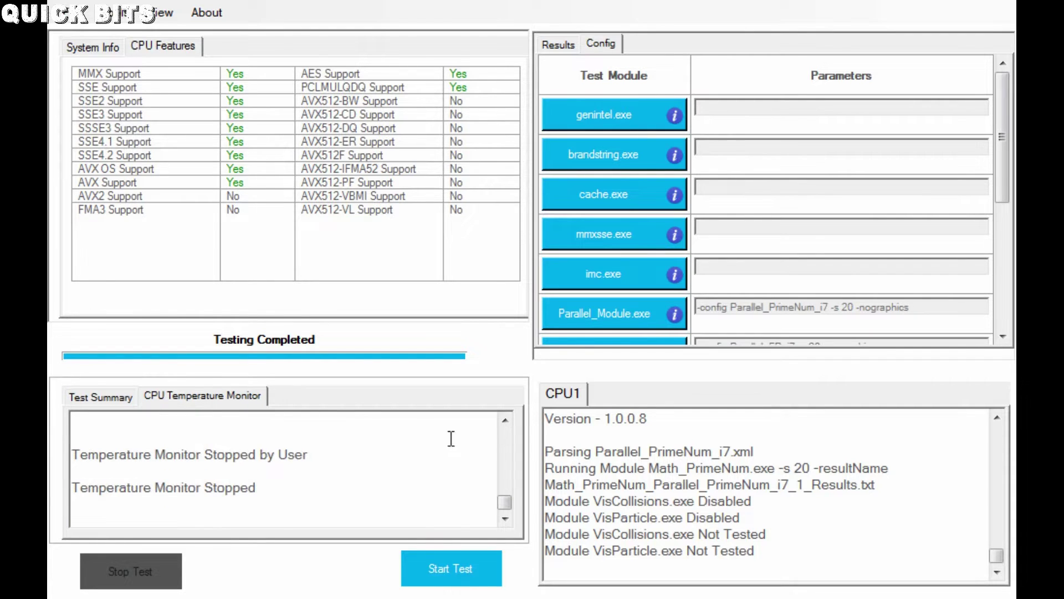
drag(516, 502, 516, 425)
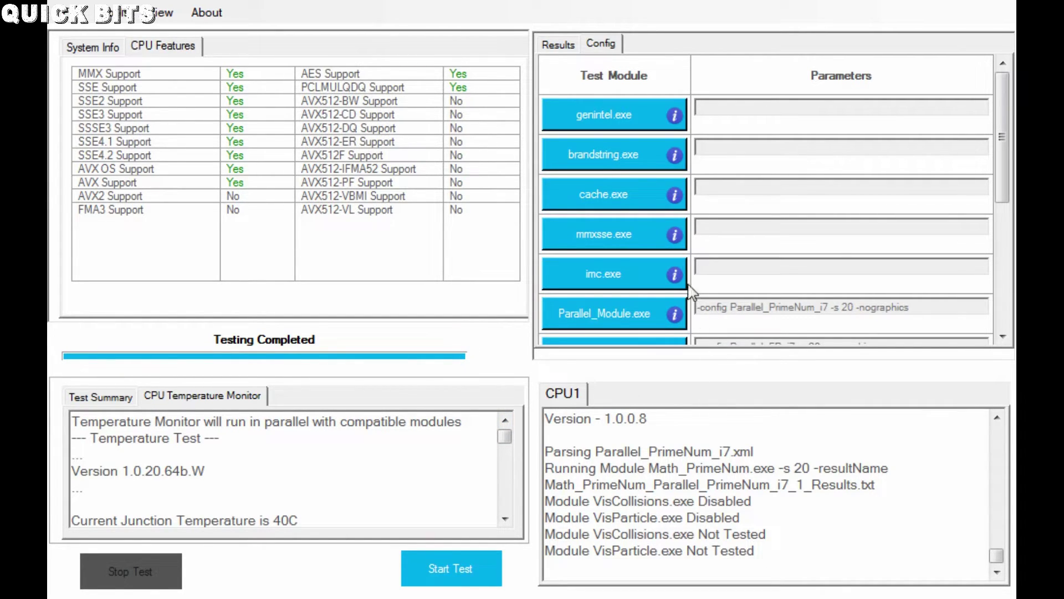
click(565, 45)
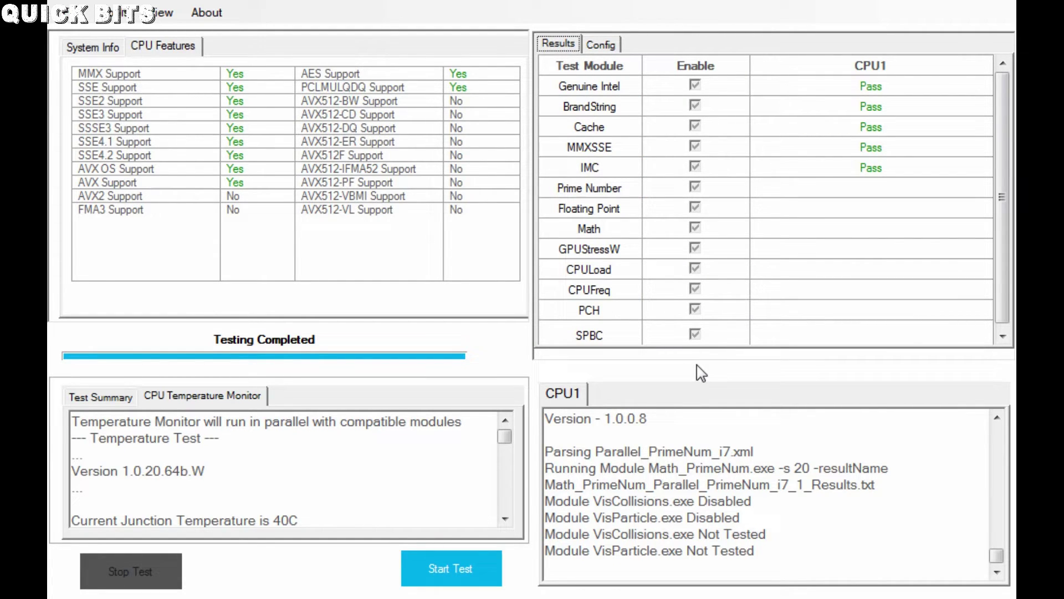
Step: Start a new full diagnostic test run and let all modules finish with Pass
click(474, 570)
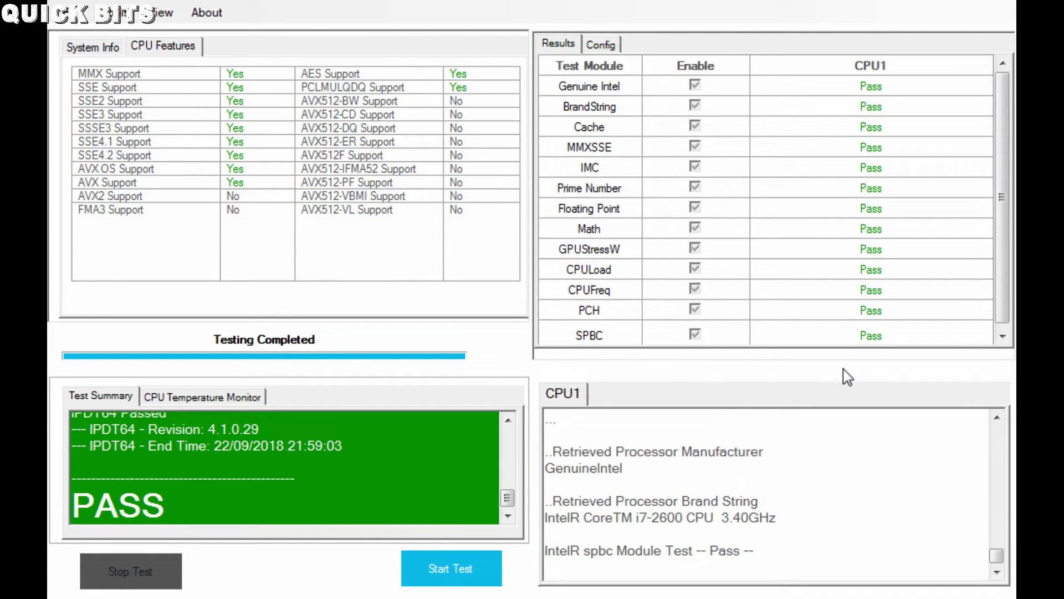
click(109, 53)
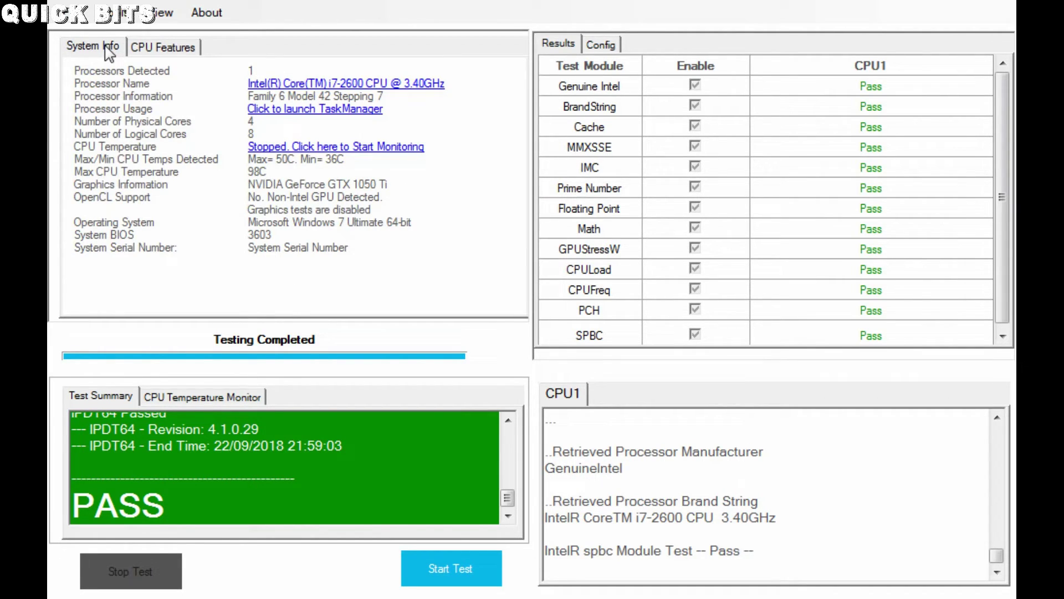
click(176, 58)
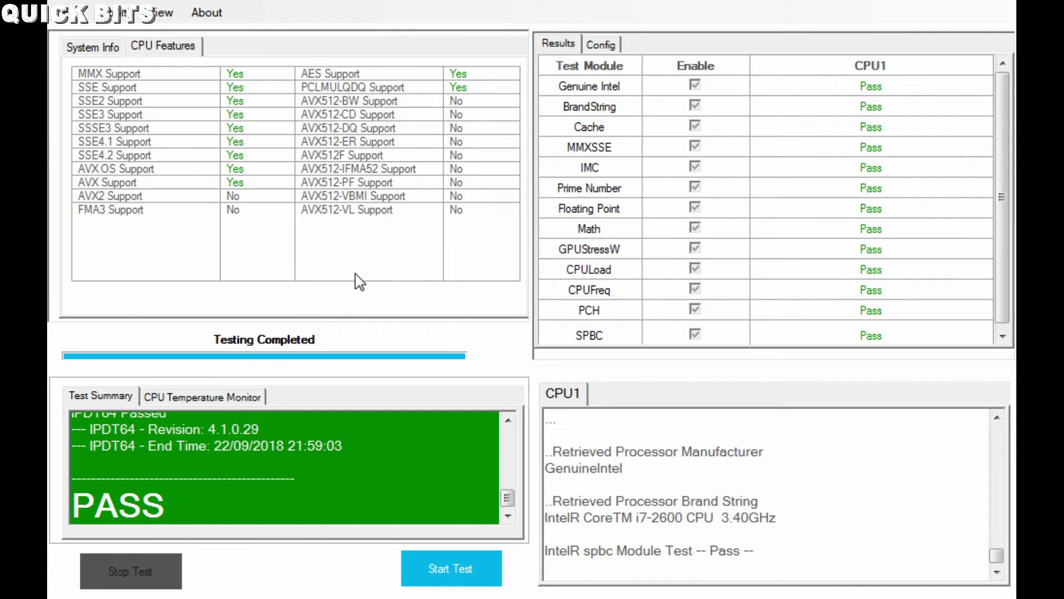
click(550, 47)
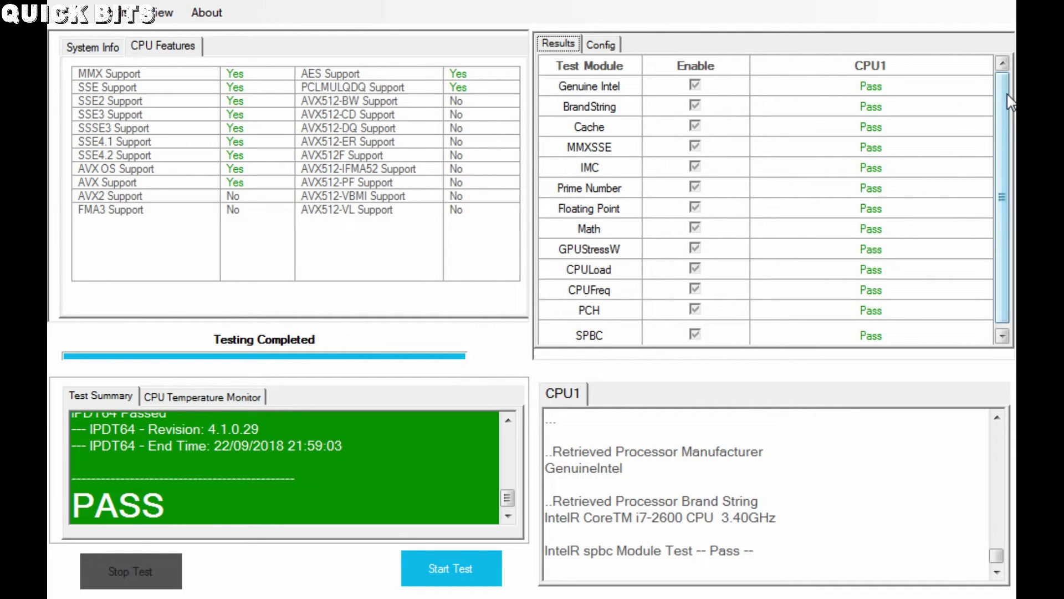
scroll(1009, 106, down, 1)
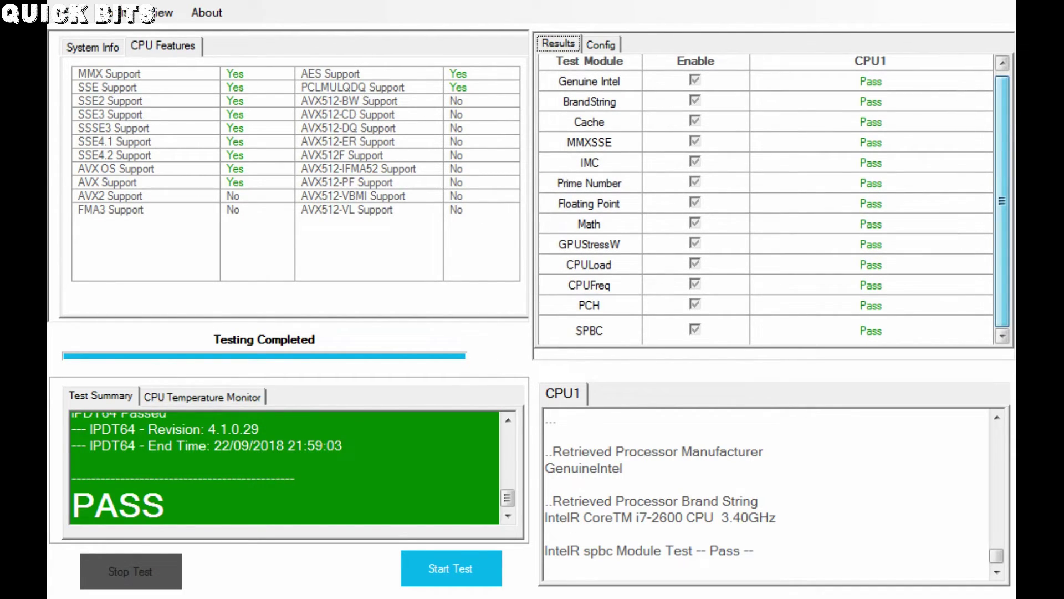
scroll(1011, 123, up, 1)
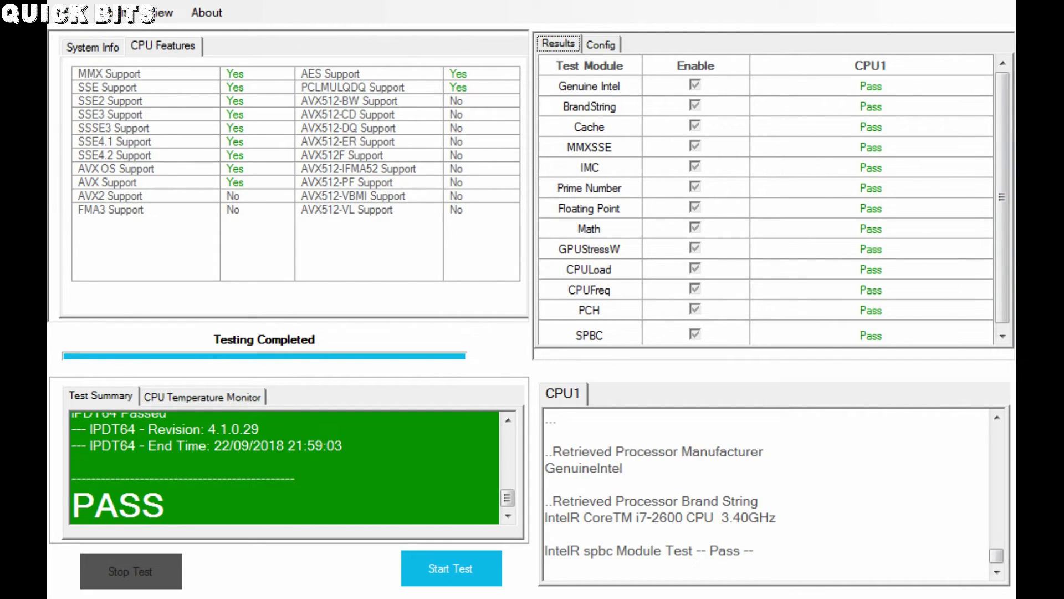
scroll(1003, 116, down, 1)
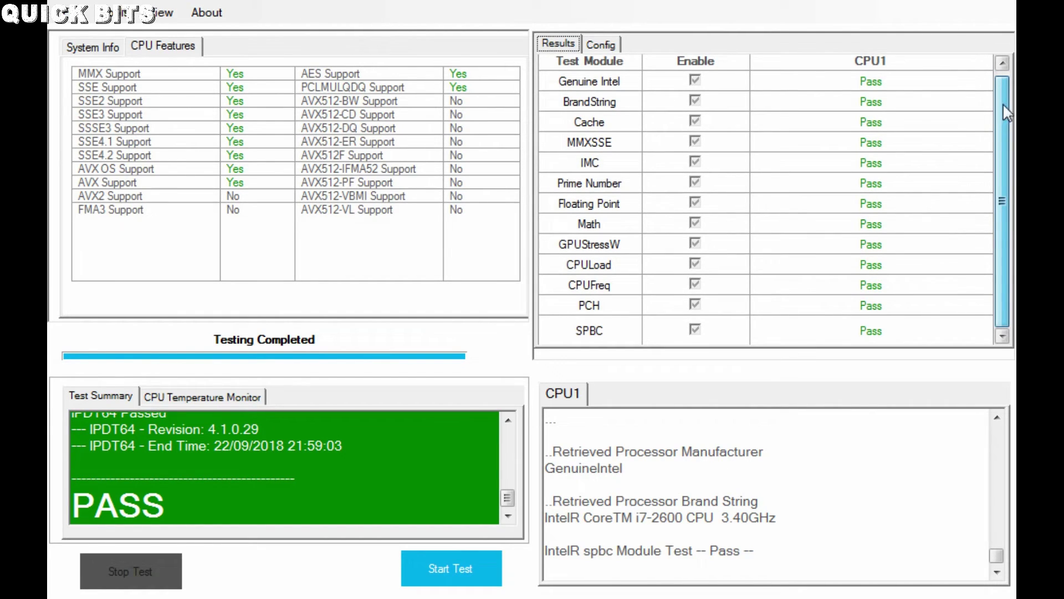
scroll(1002, 103, up, 1)
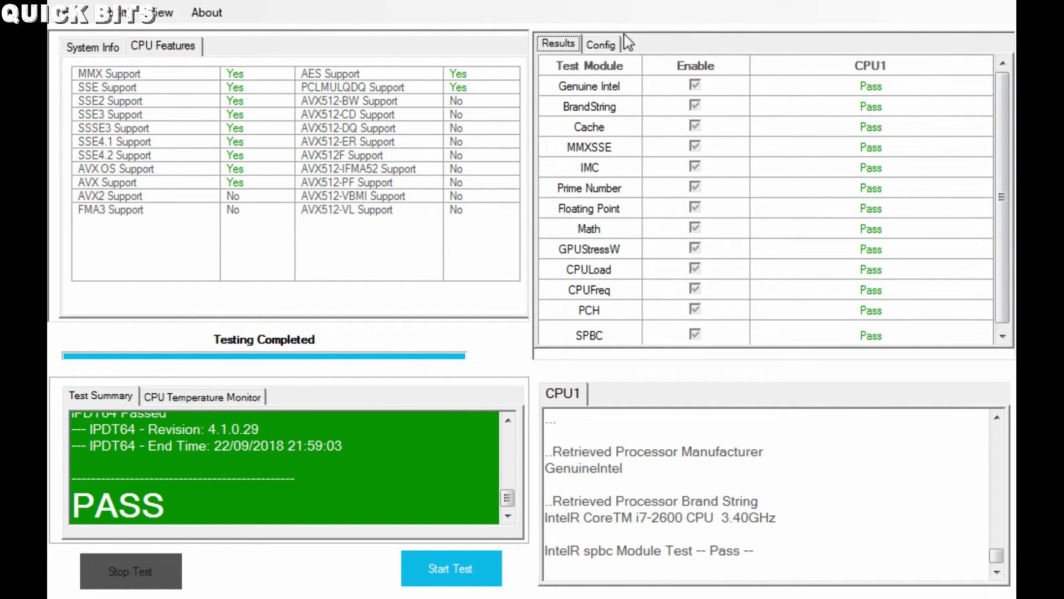
Step: Show the Config tab's module parameters and move the test summary back to its top
click(606, 45)
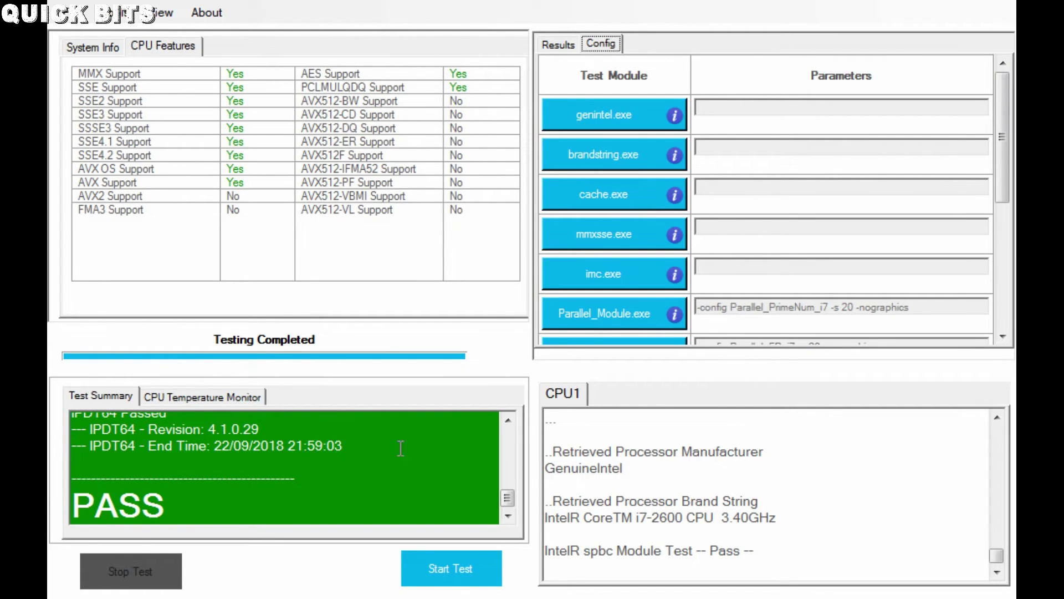
drag(506, 499, 524, 399)
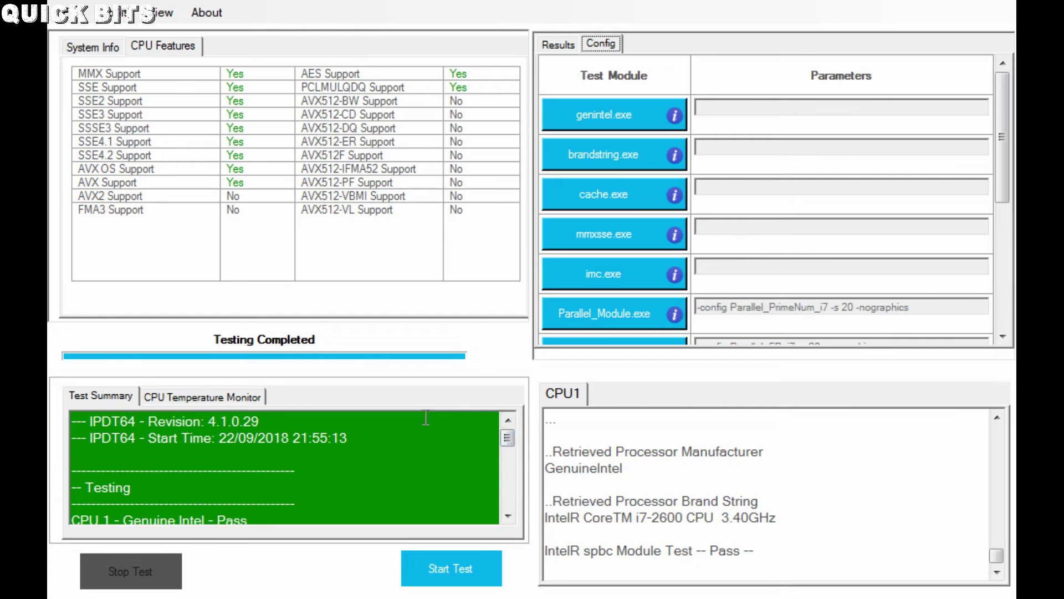
click(509, 516)
click(508, 516)
click(508, 516)
click(509, 516)
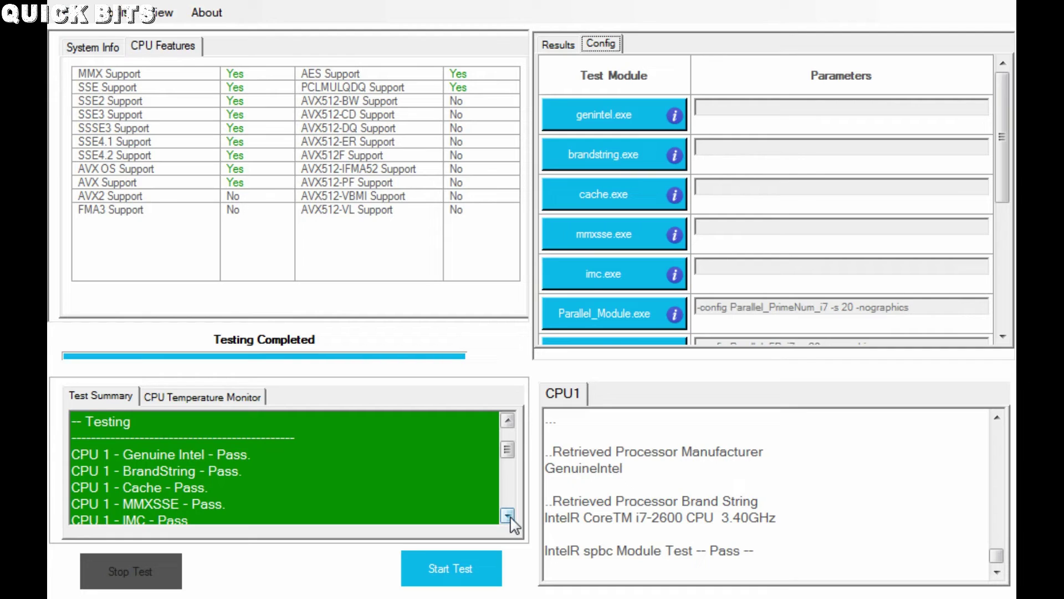
Step: Step the summary through Prime Number, Floating Point, Math, GPUStressW, CPULoad, CPUFreq, PCH, SPBC Pass lines
click(509, 516)
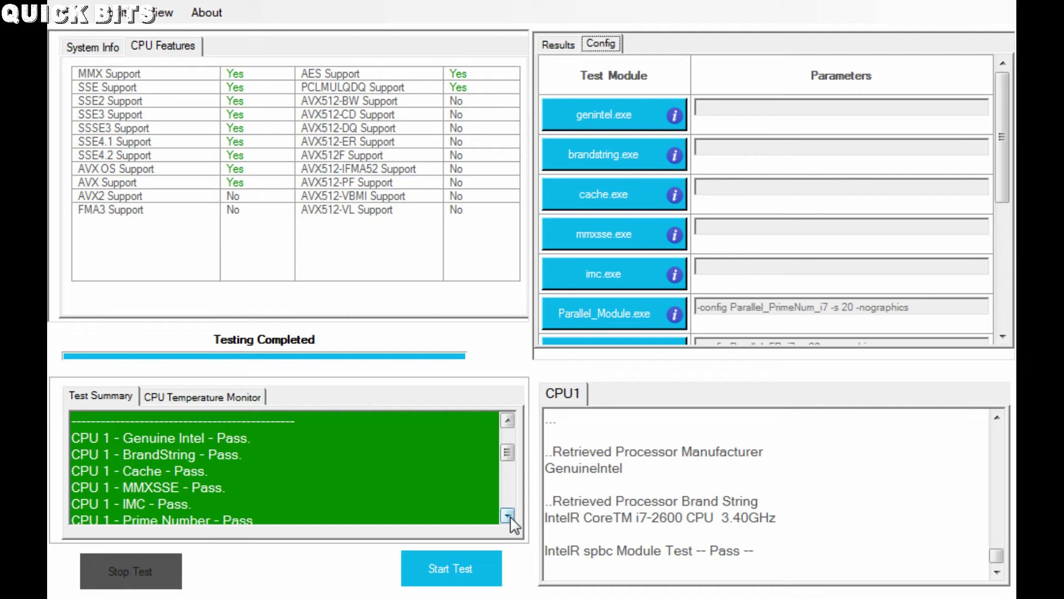
click(509, 516)
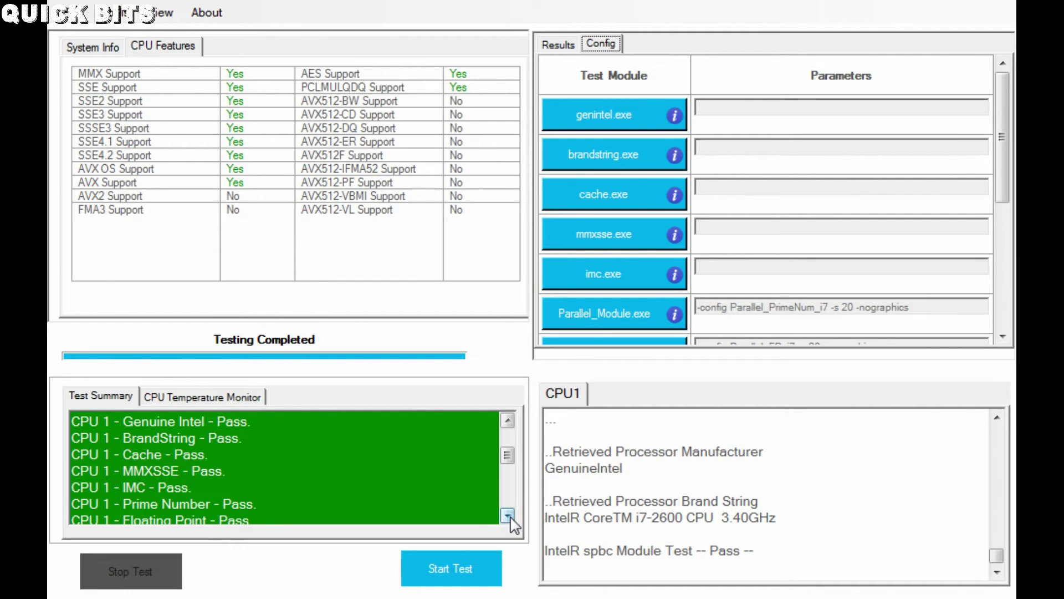
click(509, 516)
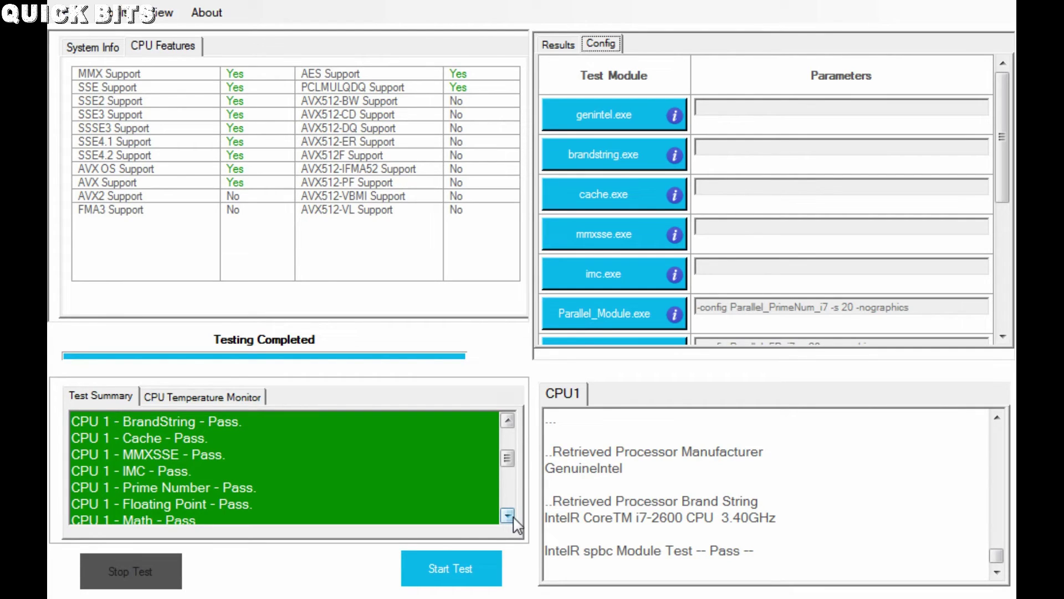
click(510, 516)
click(509, 516)
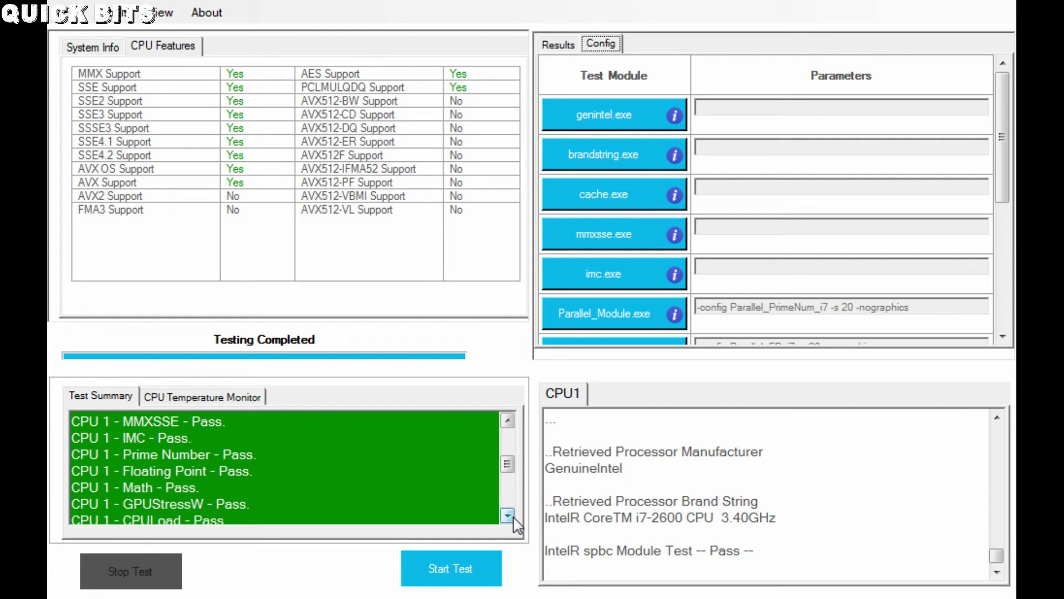
click(508, 516)
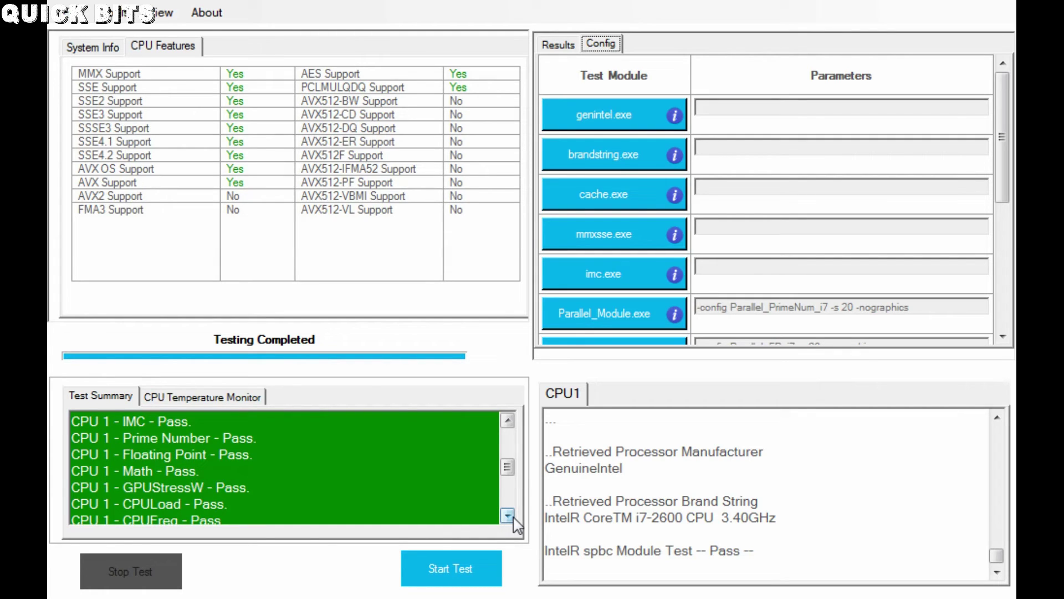
click(509, 516)
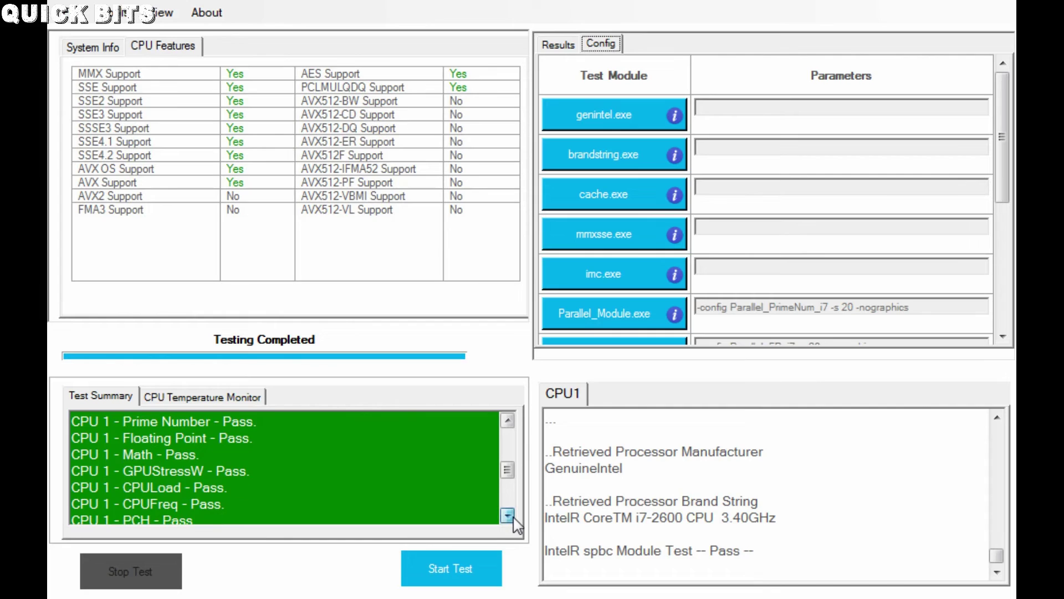
click(509, 516)
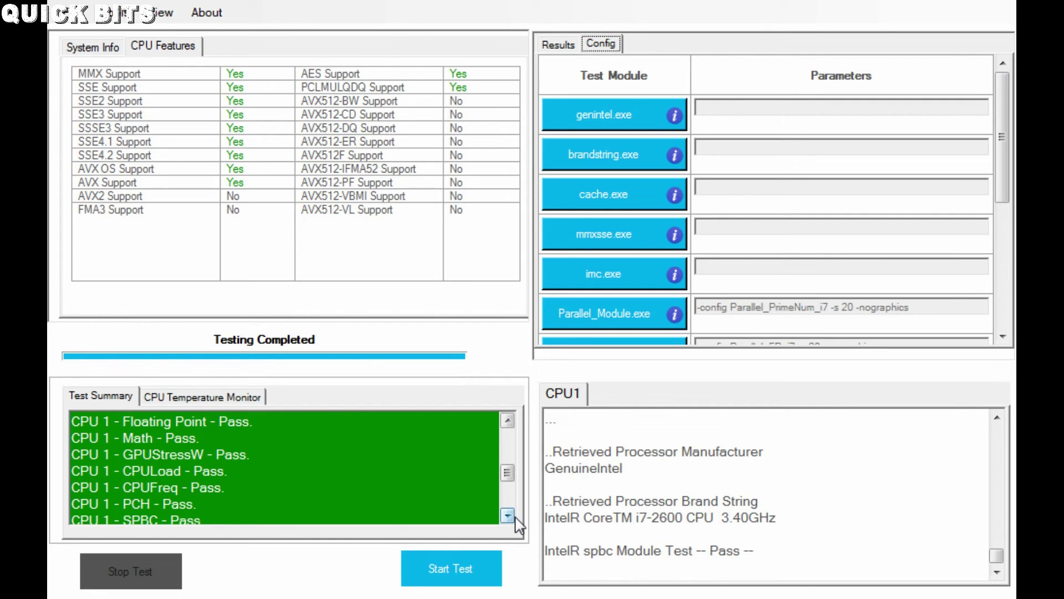
click(508, 516)
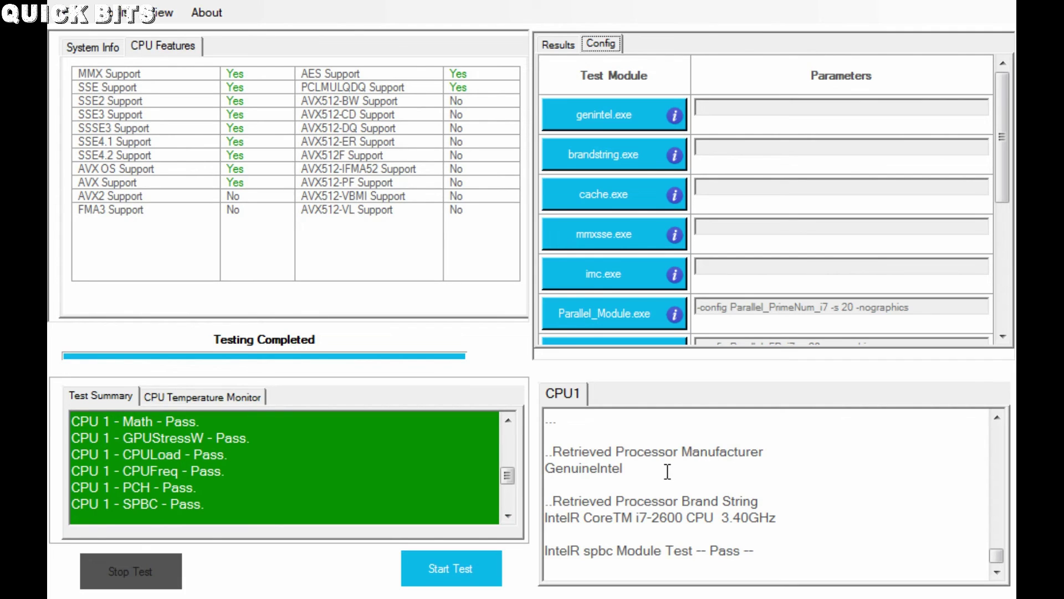
Step: Scroll the CPU1 log from the top down to the passed SSE2 and SSE3 computation tests
drag(996, 555, 995, 433)
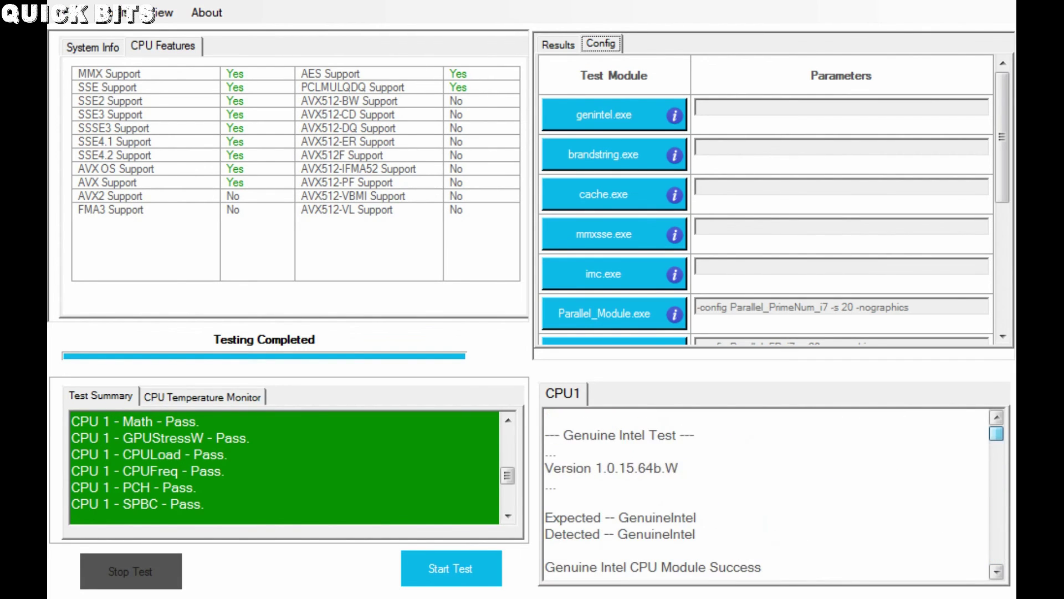
click(1003, 574)
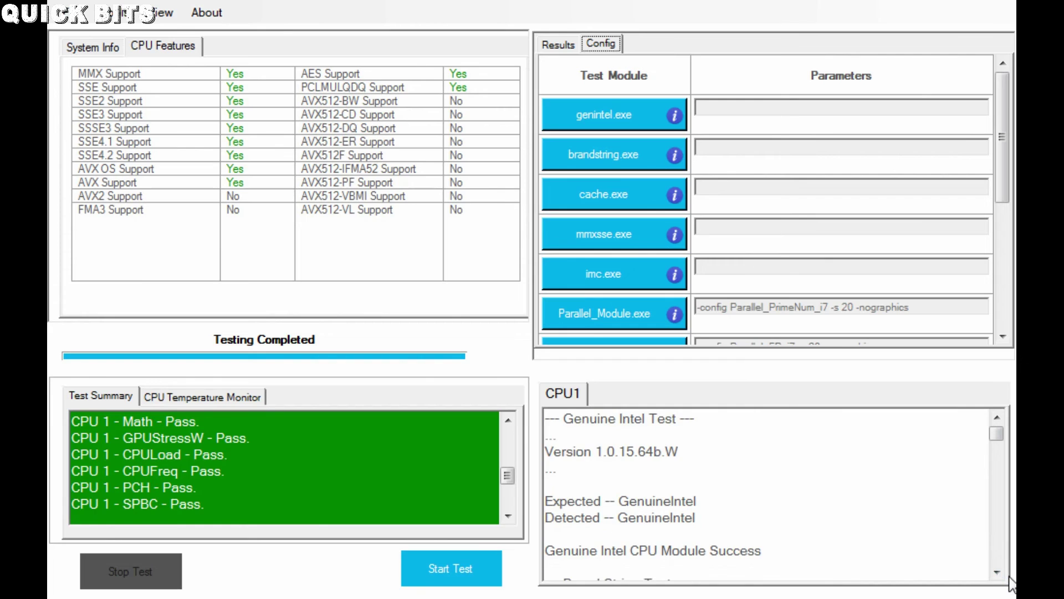
click(939, 539)
scroll(938, 539, down, 4)
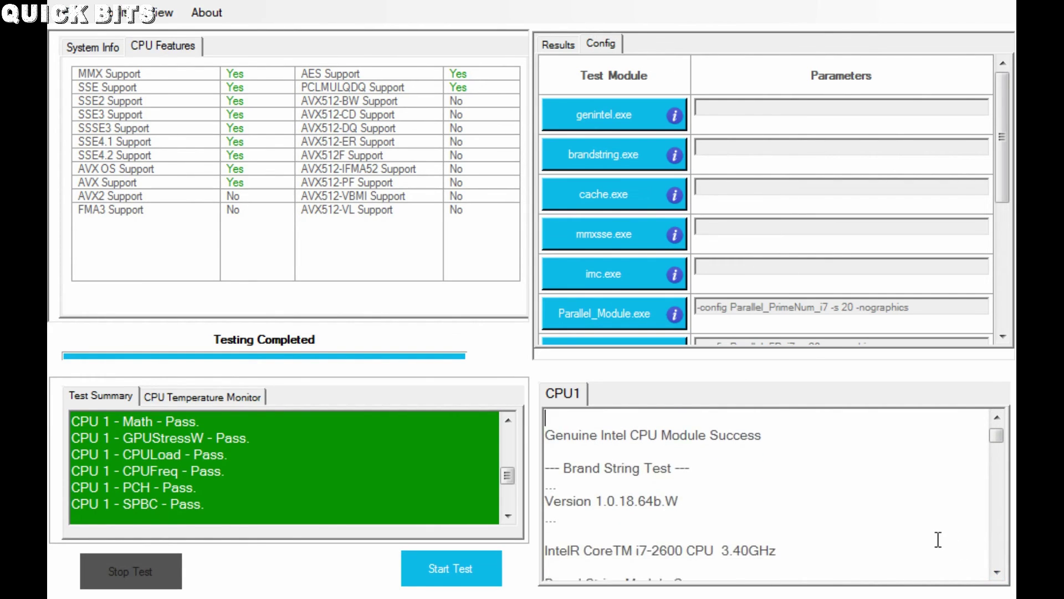
scroll(938, 539, down, 5)
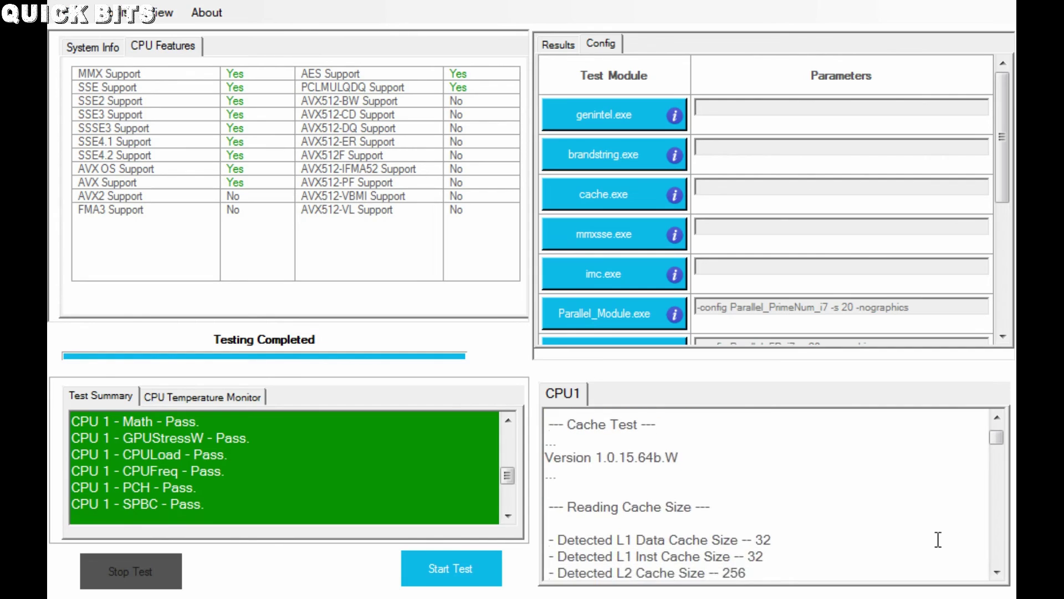
scroll(938, 539, down, 5)
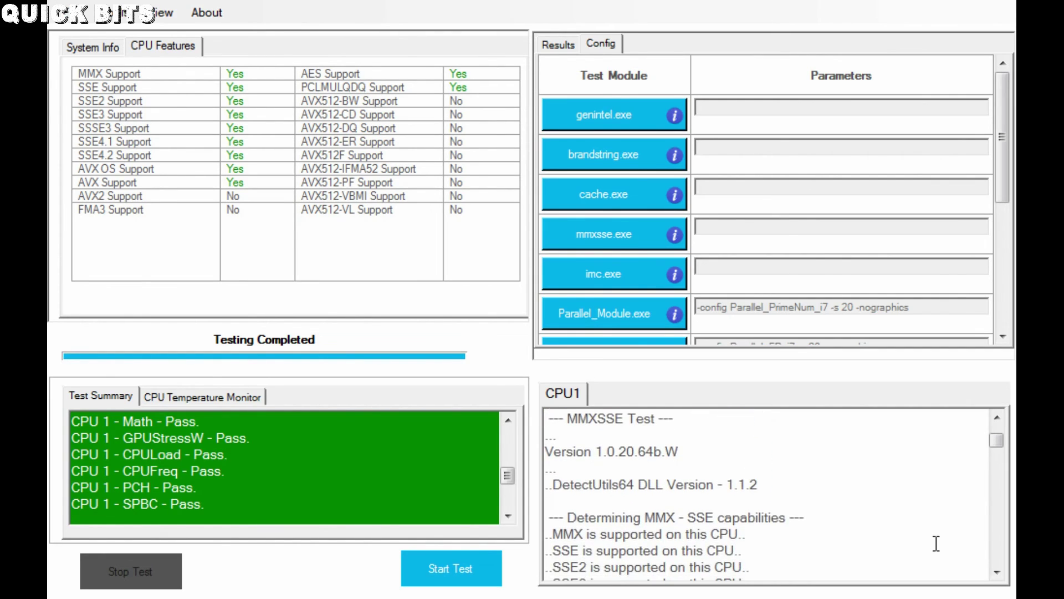
scroll(936, 543, down, 5)
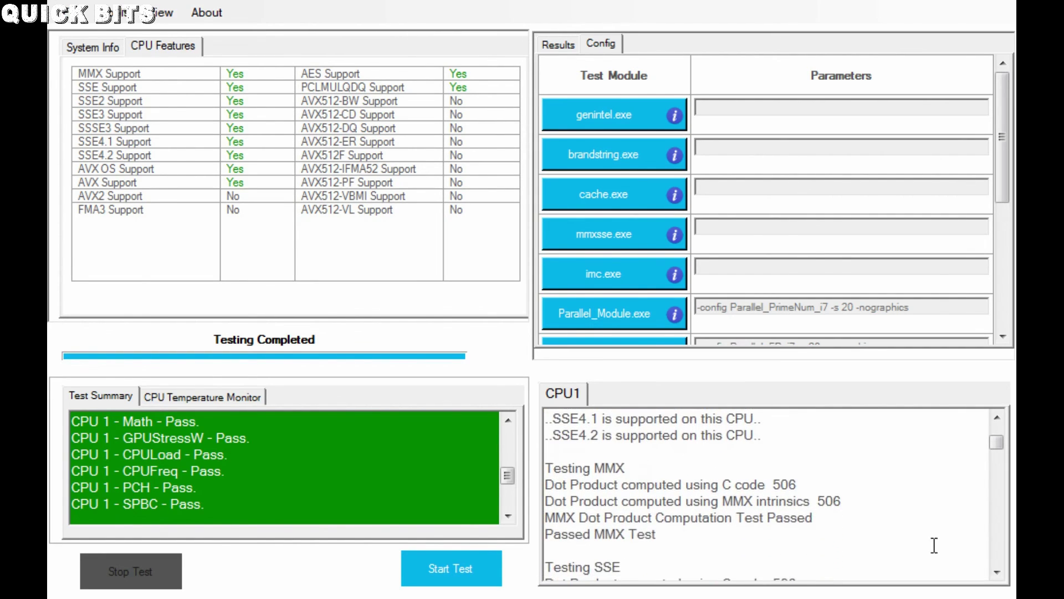
scroll(933, 547, down, 4)
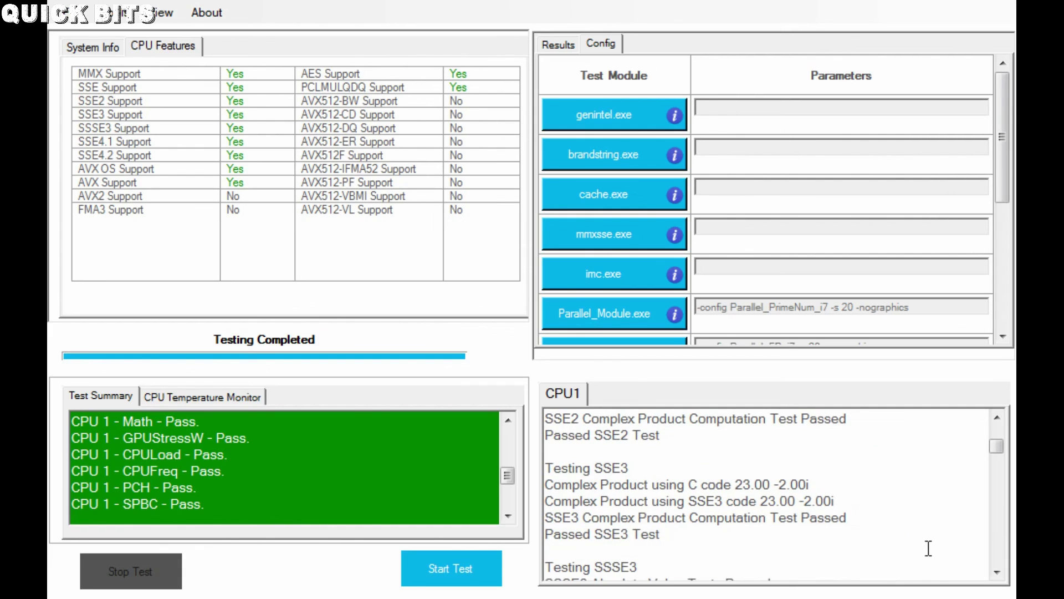